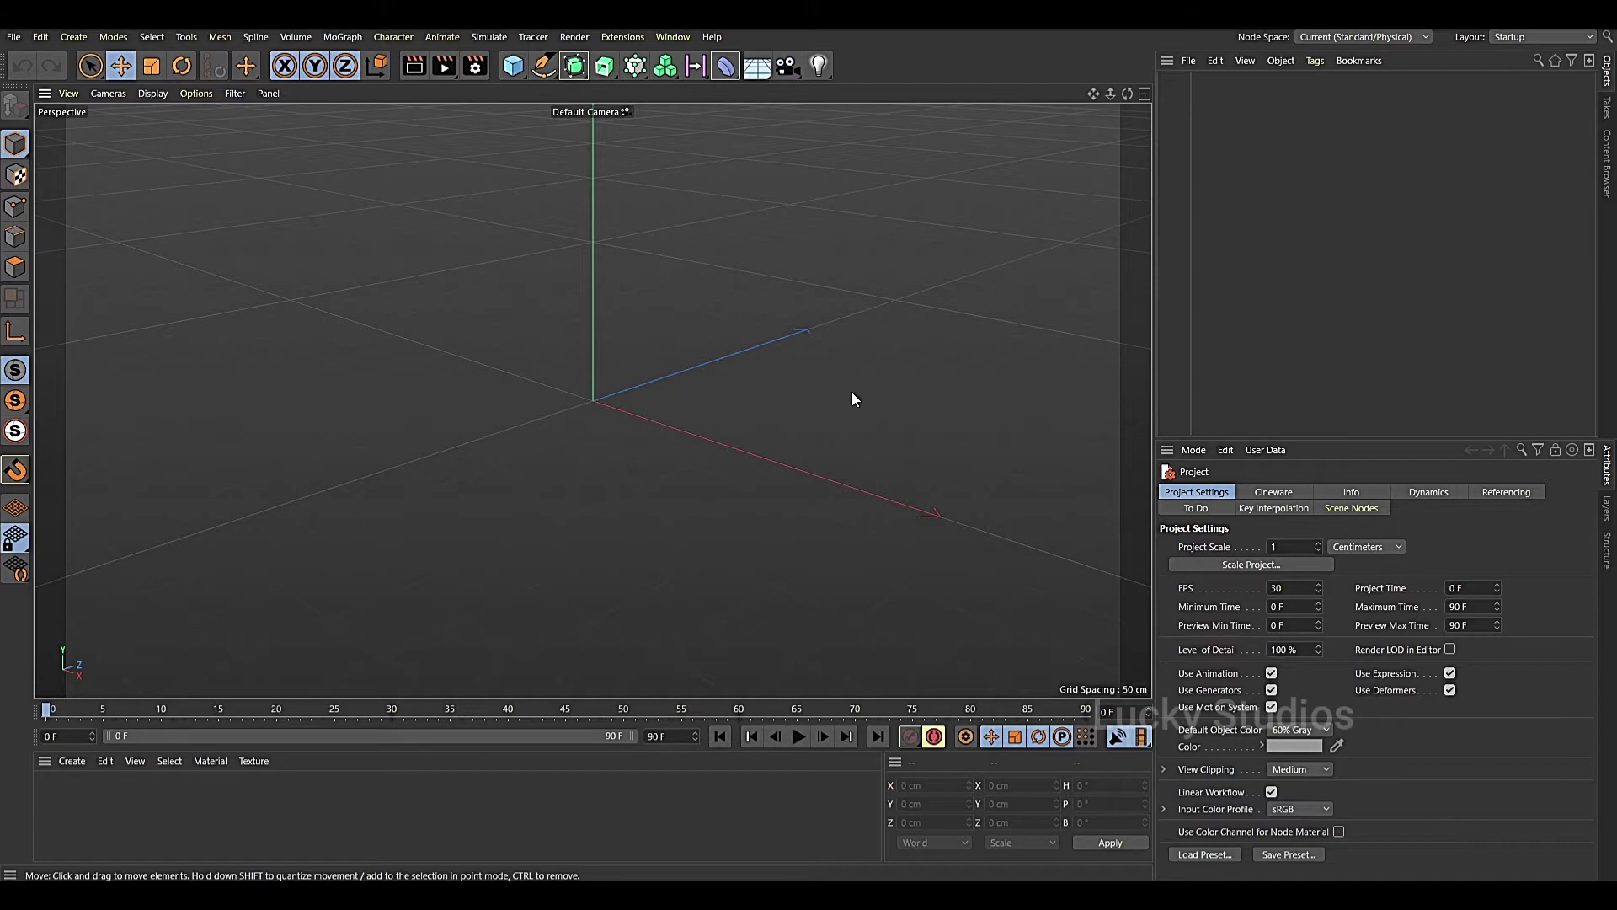
Add a Cube primitive, make it editable, and switch to Polygon mode
{"action": "left_click", "coordinate": [515, 68]}
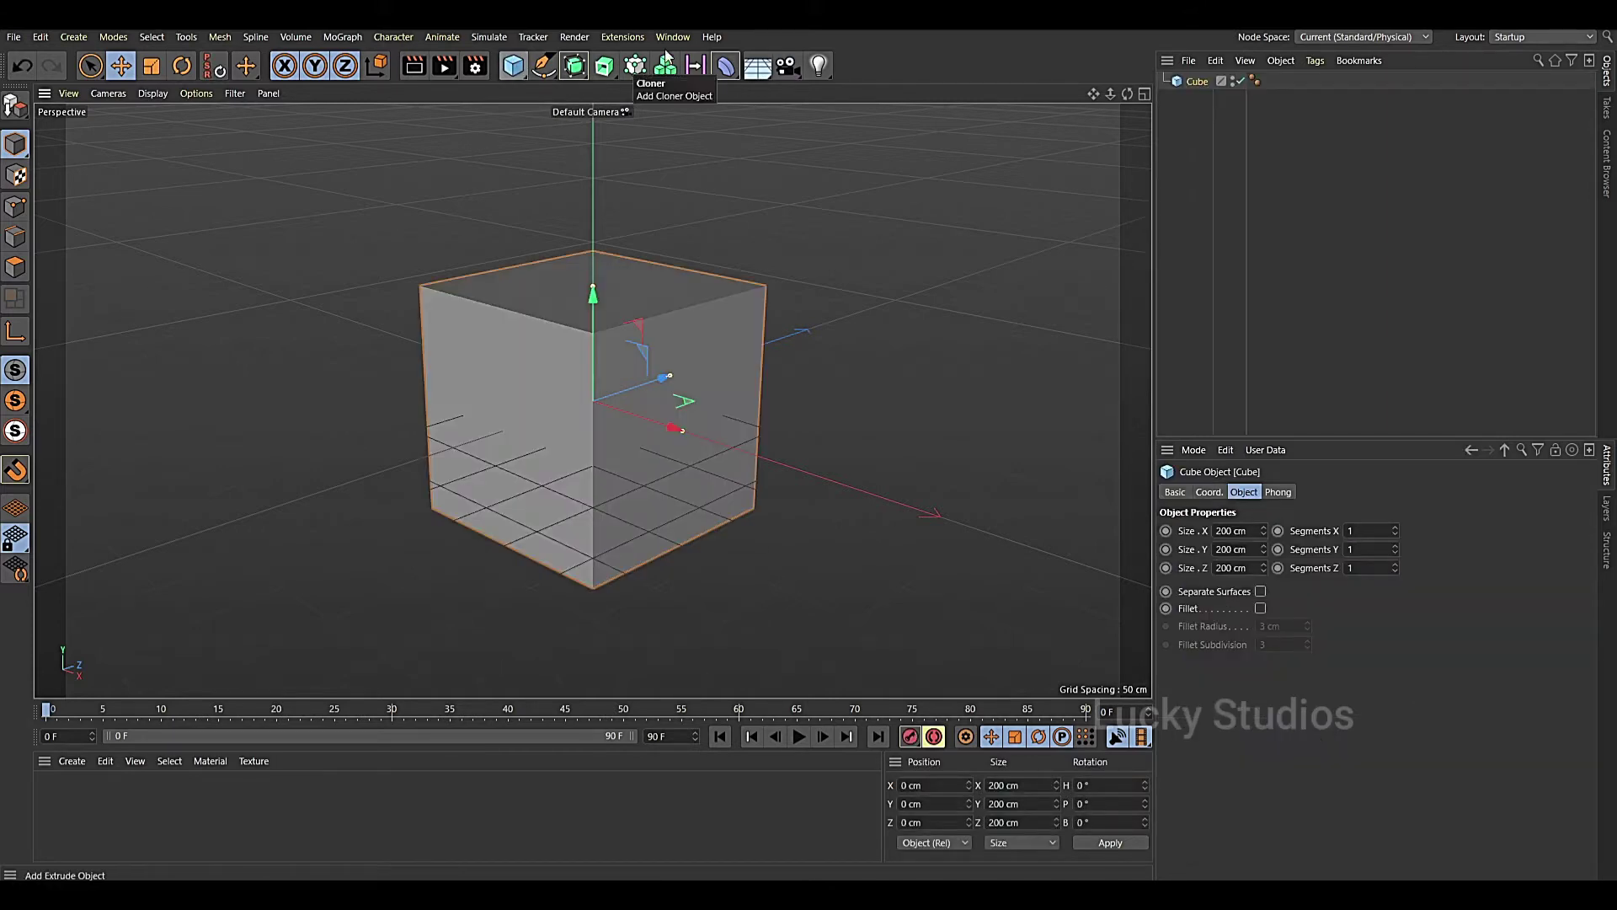
{"action": "left_click", "coordinate": [13, 106]}
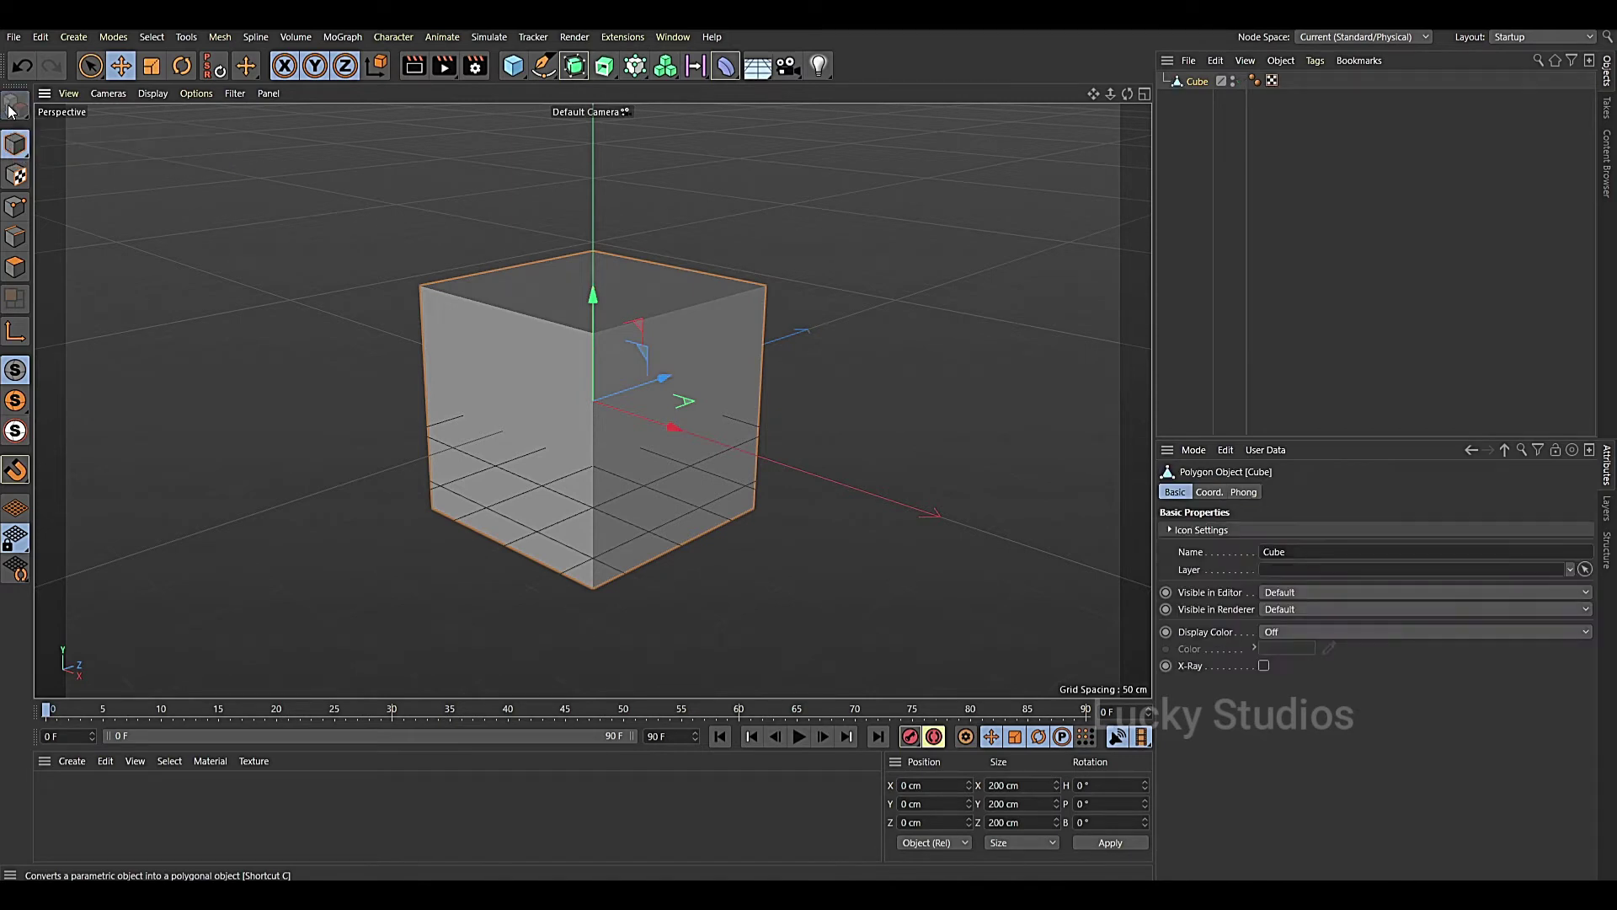
{"action": "left_click", "coordinate": [7, 267]}
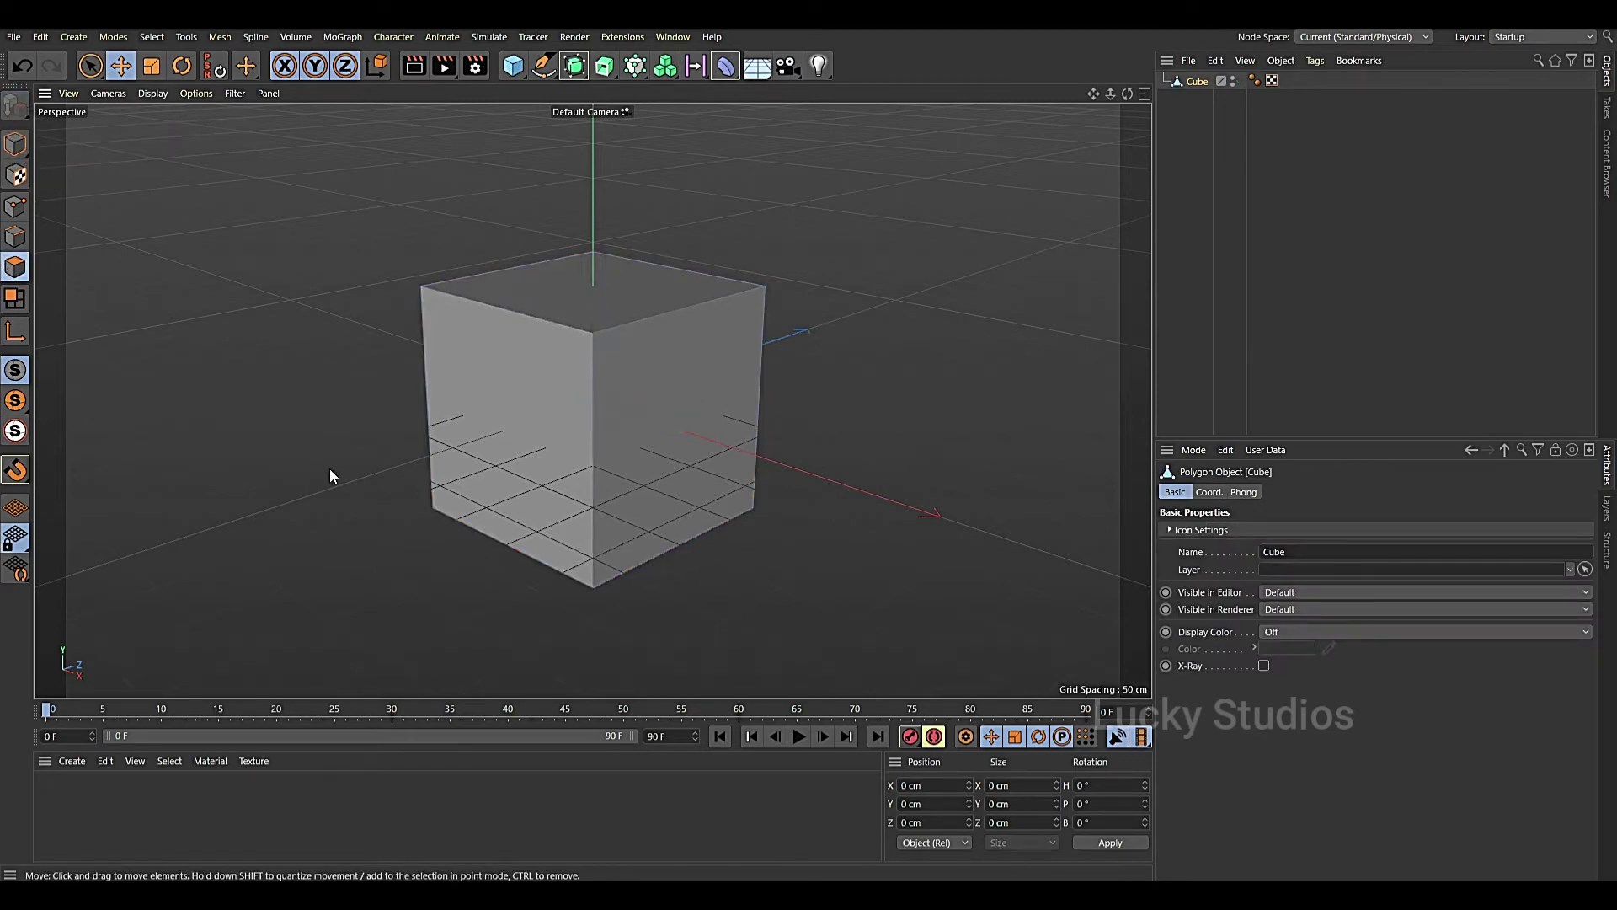
Inset the cube's left face with Extrude Inner at a 13.8 cm offset
{"action": "left_click", "coordinate": [490, 393]}
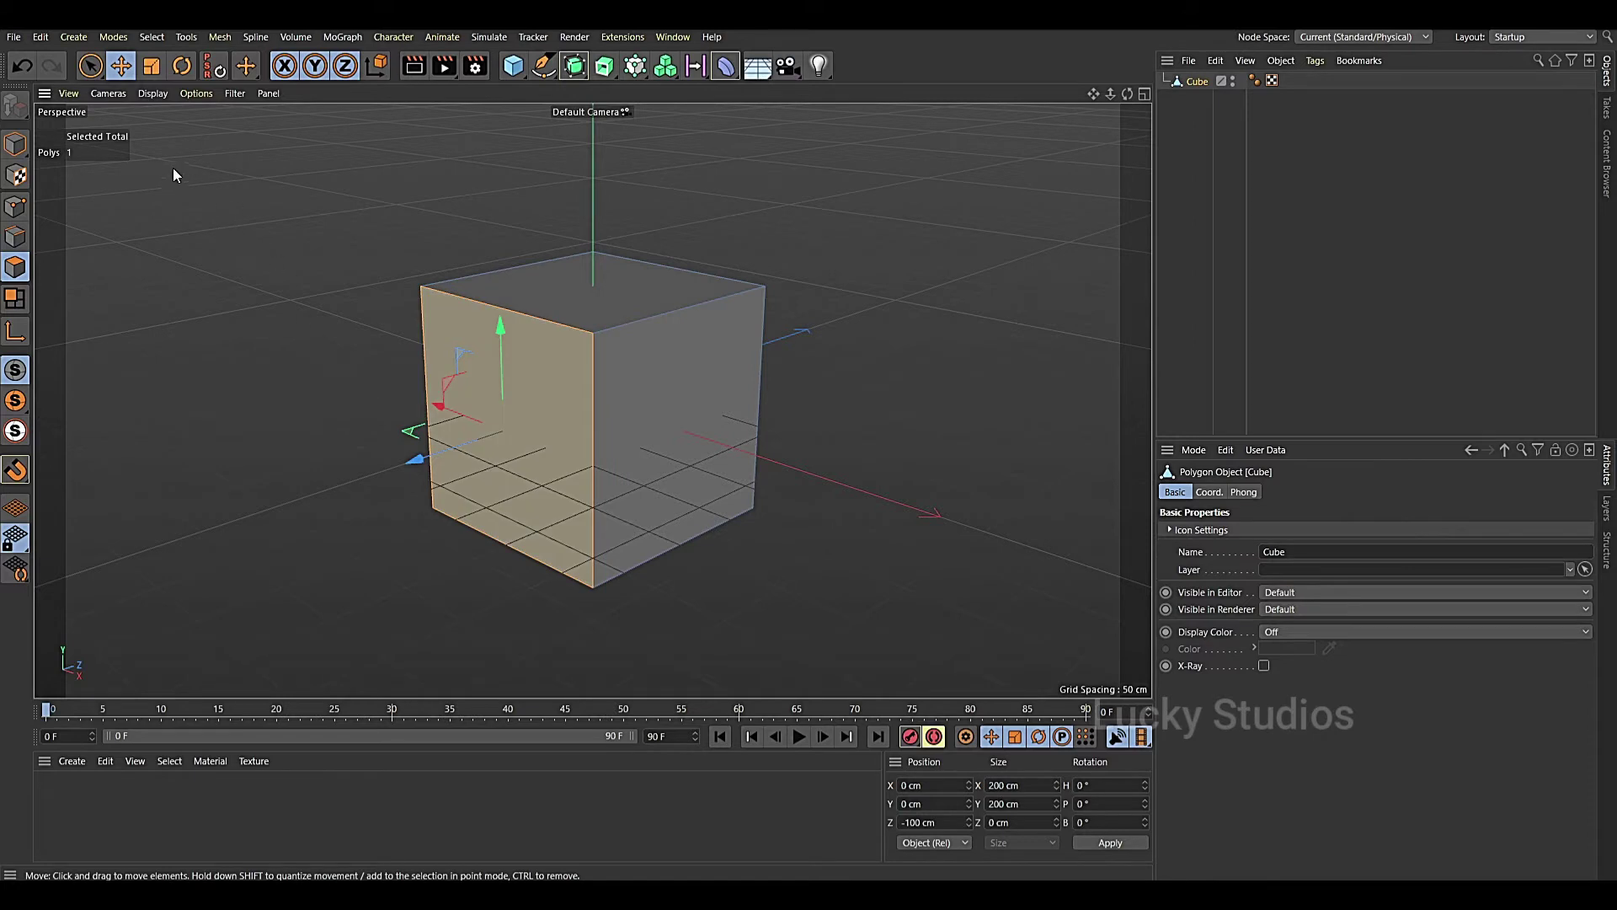
{"action": "right_click", "coordinate": [163, 146]}
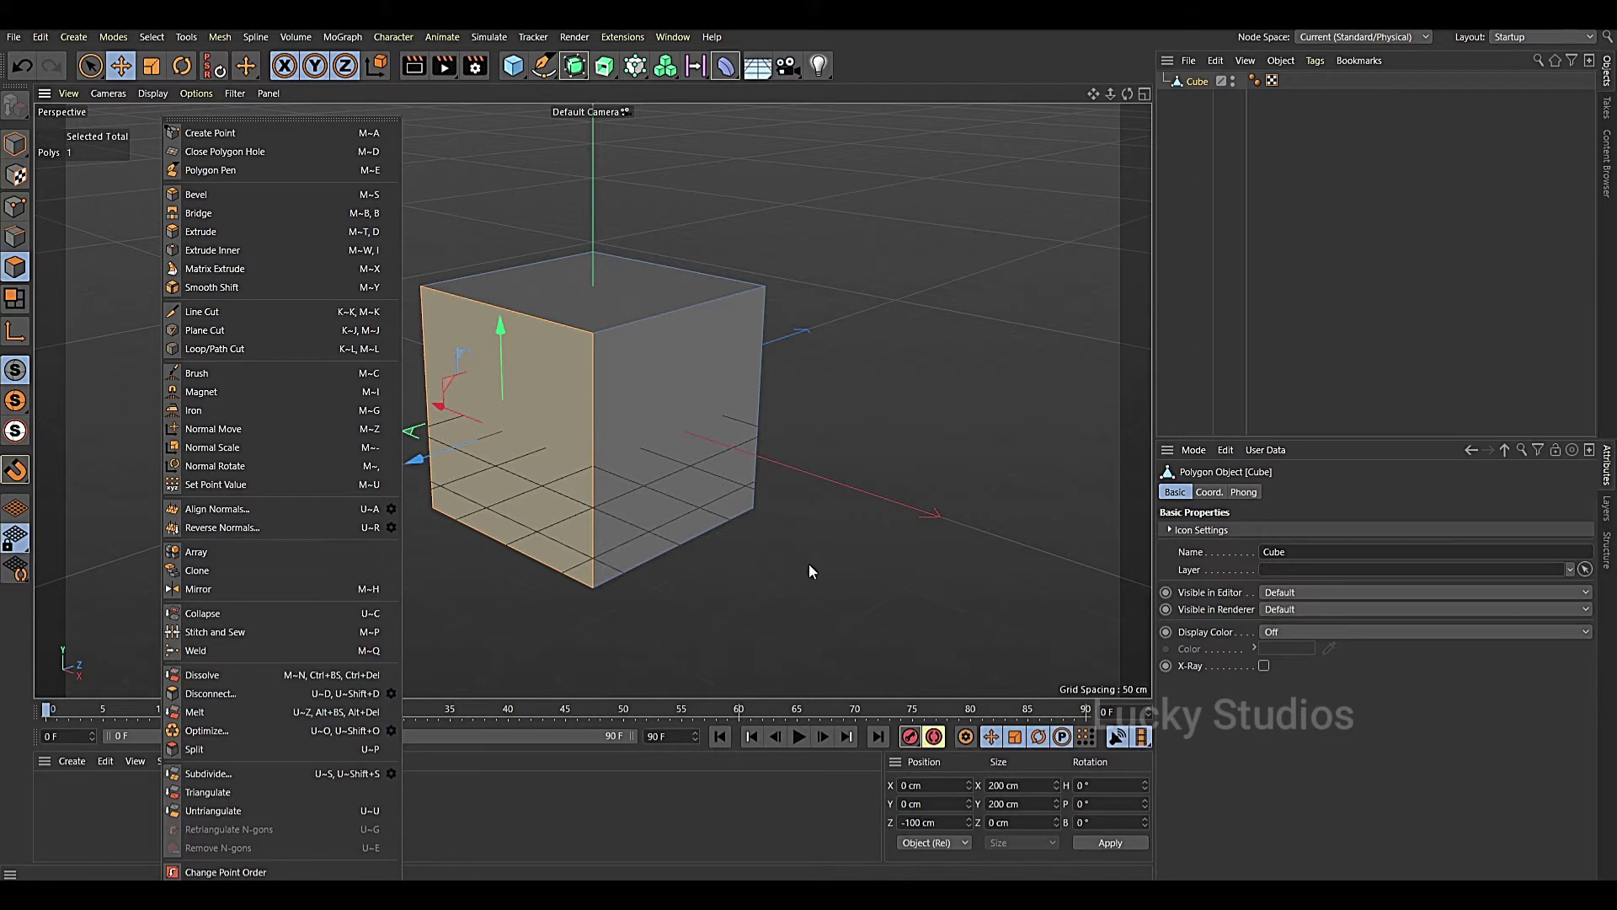
{"action": "key", "text": "Escape"}
{"action": "key", "text": "i"}
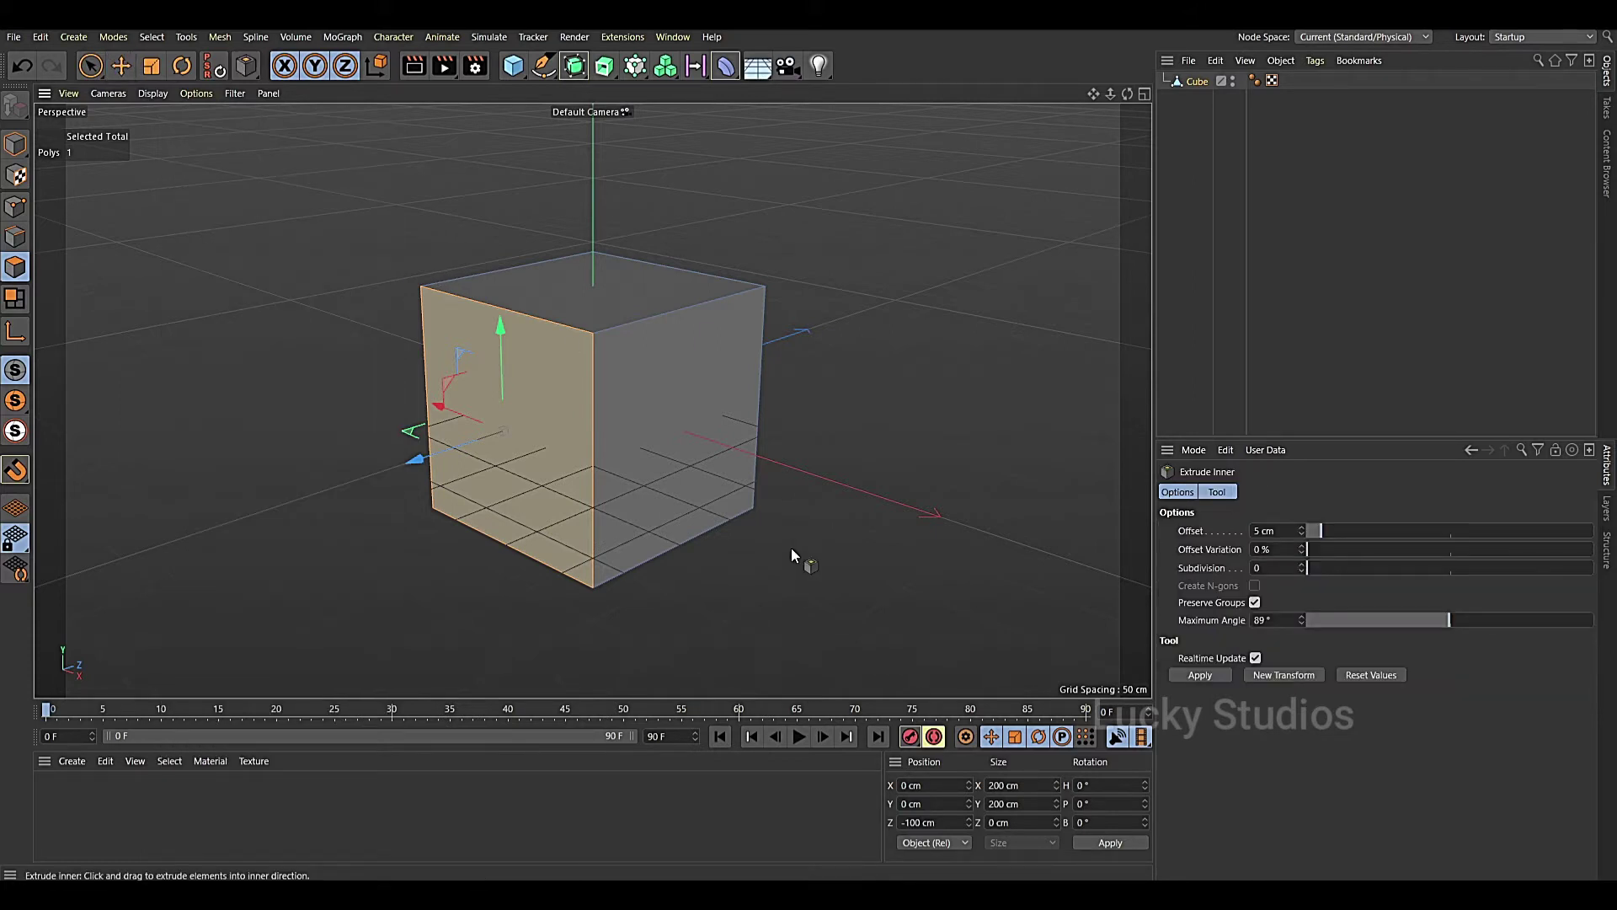
{"action": "left_click_drag", "start_coordinate": [791, 547], "coordinate": [1011, 559]}
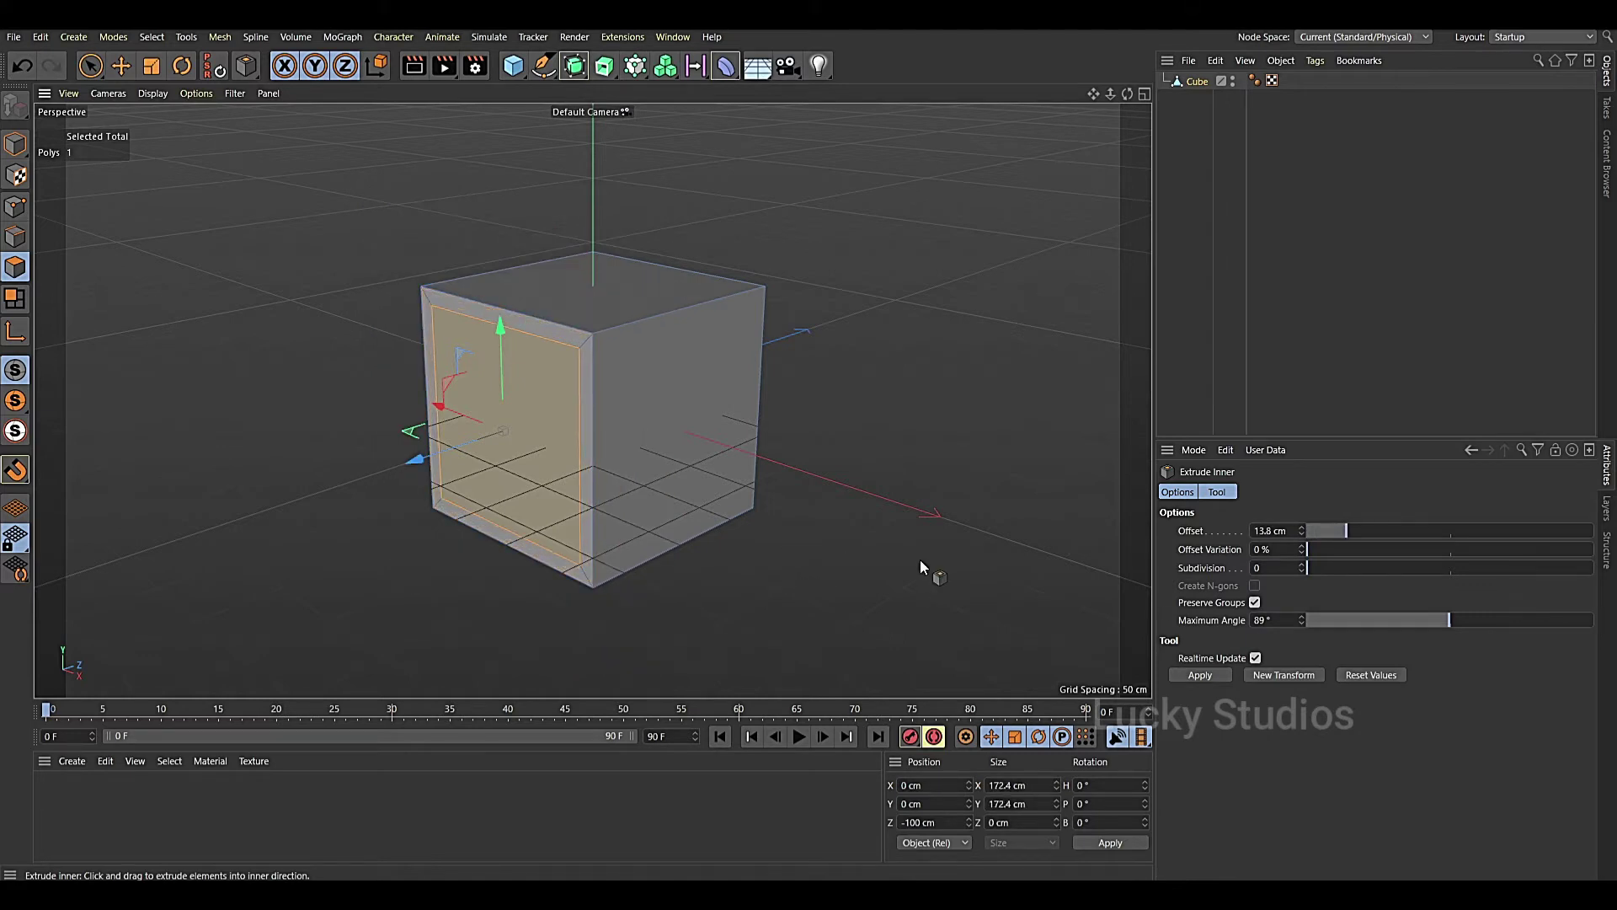
Push the inset face into the cube, inset it again, then extrude it out 84.5 cm
{"action": "key", "text": "d"}
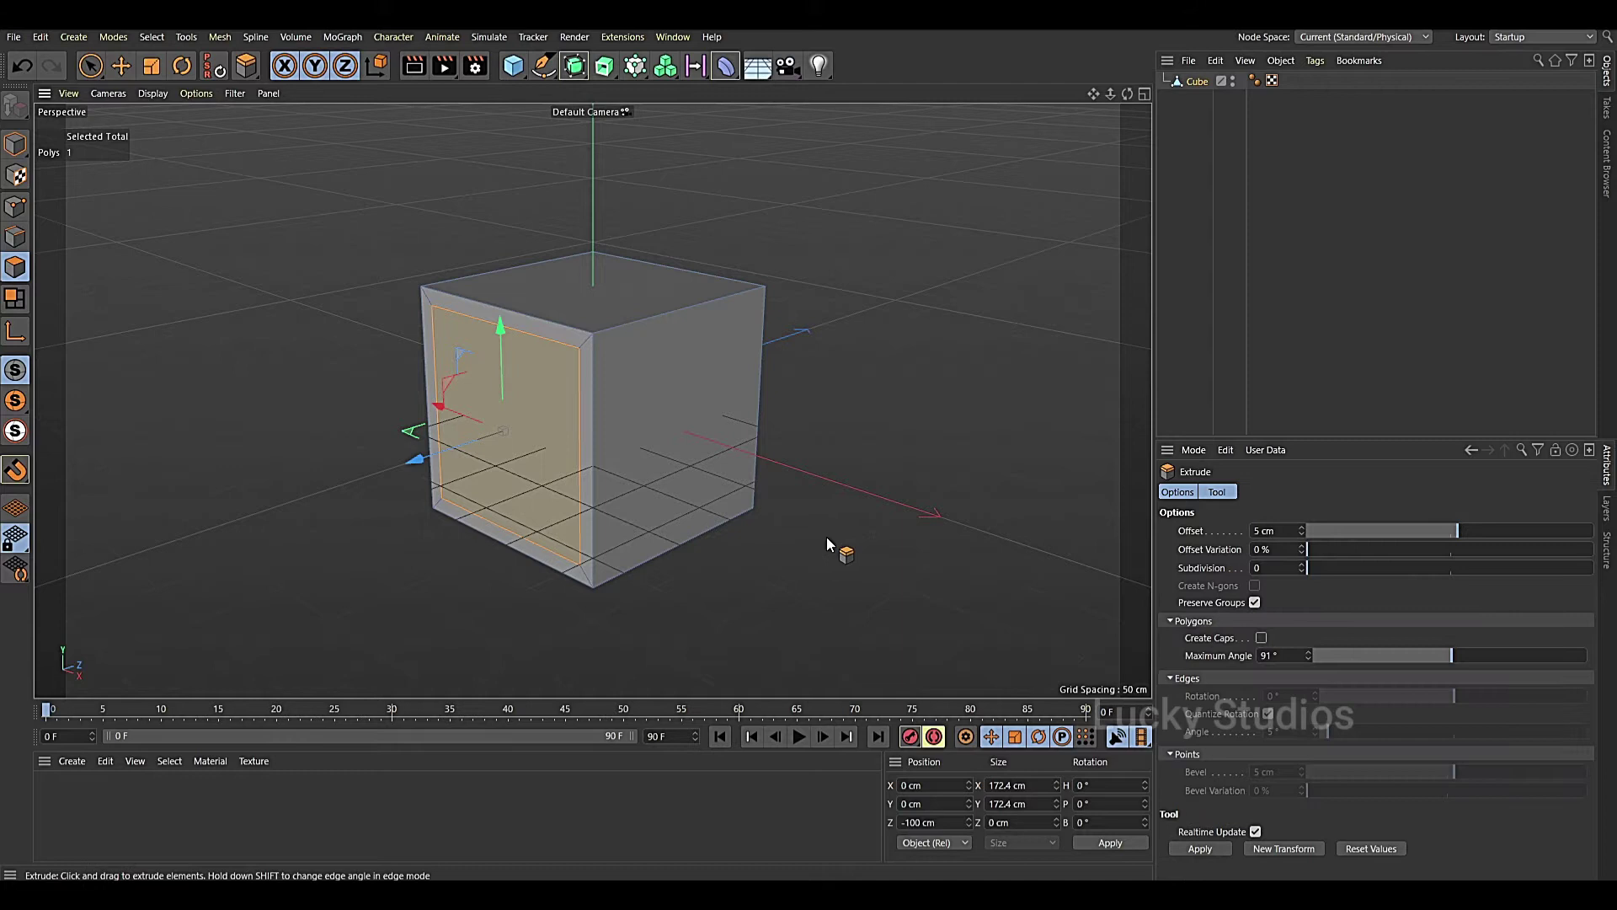
{"action": "mouse_move", "coordinate": [801, 559]}
{"action": "left_mouse_down"}
{"action": "mouse_move", "coordinate": [712, 559]}
{"action": "mouse_move", "coordinate": [884, 559]}
{"action": "mouse_move", "coordinate": [802, 560]}
{"action": "left_mouse_up"}
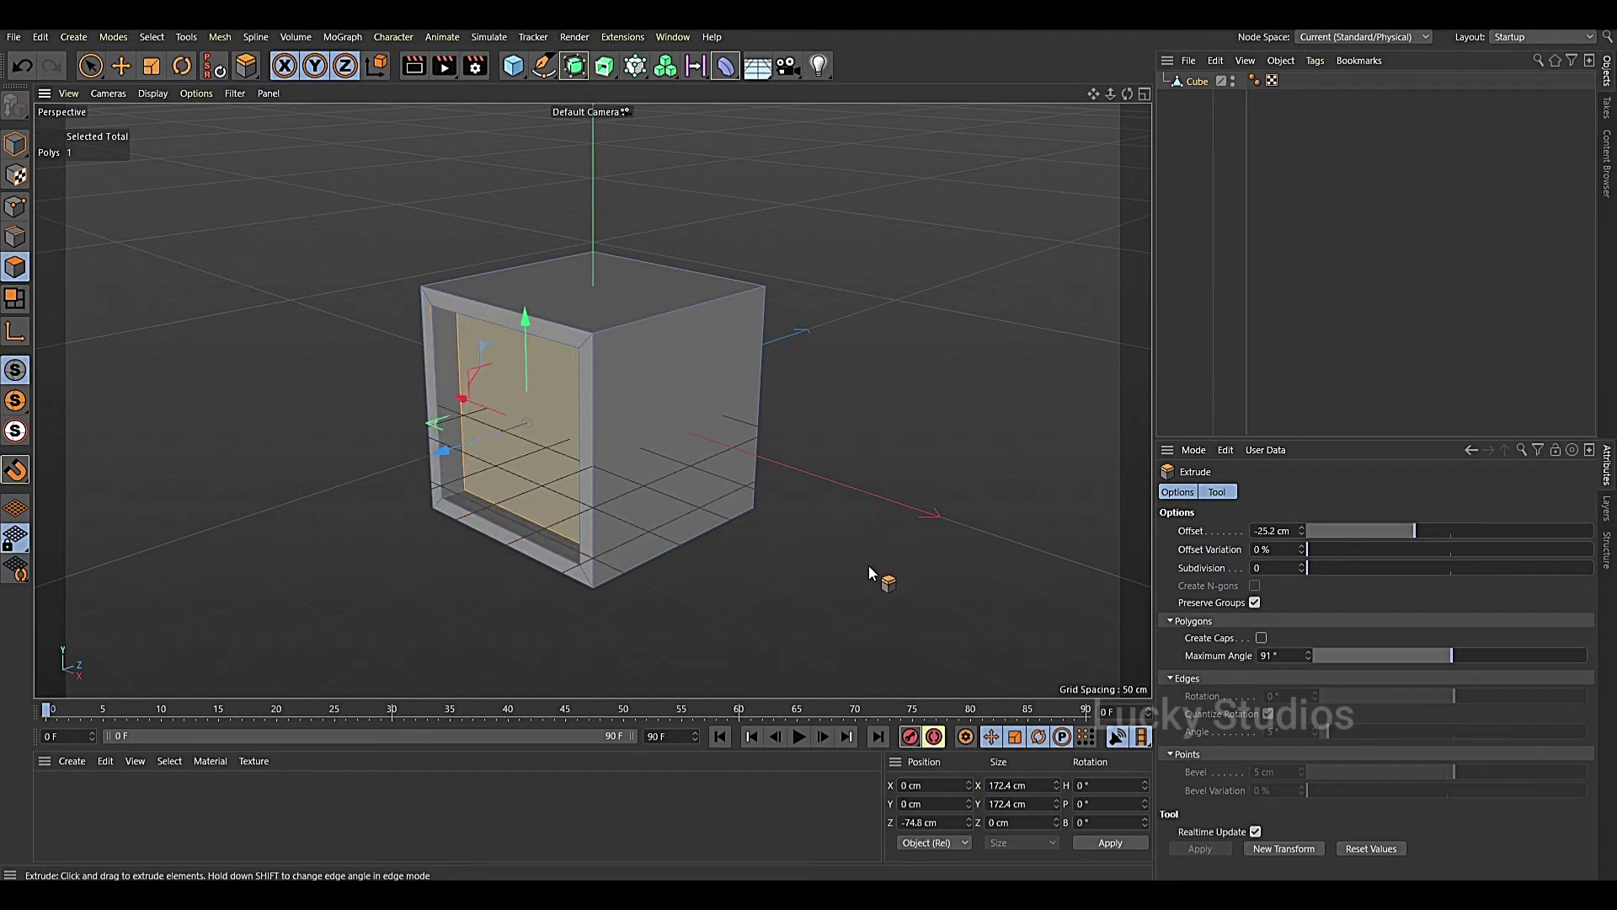
{"action": "key", "text": "i"}
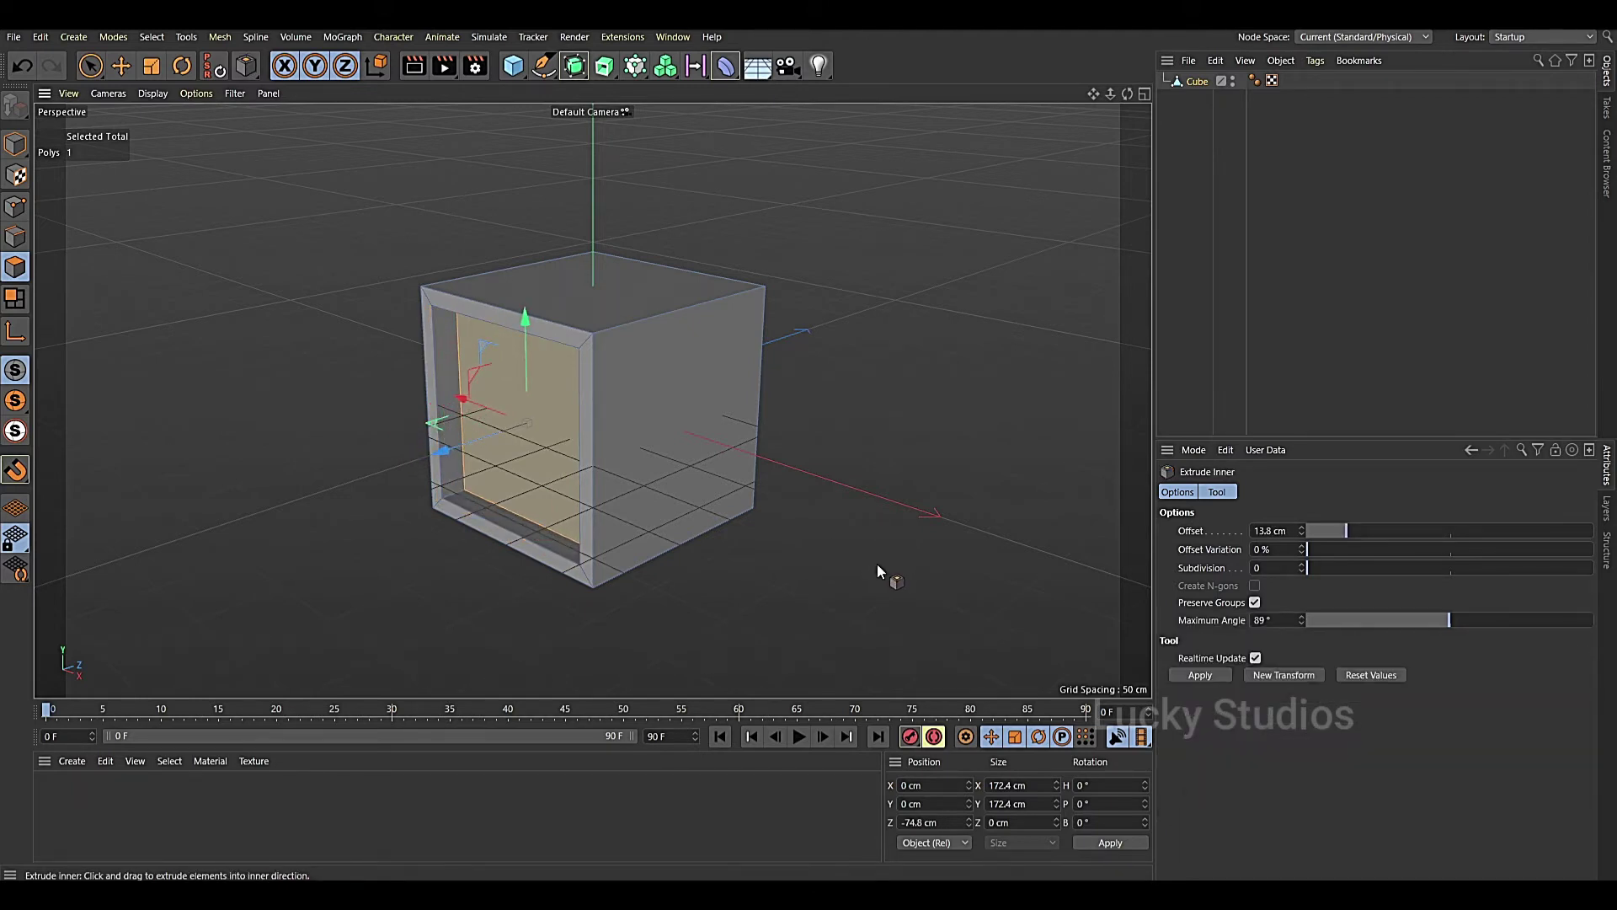
{"action": "left_click_drag", "start_coordinate": [894, 570], "coordinate": [969, 571]}
{"action": "key", "text": "d"}
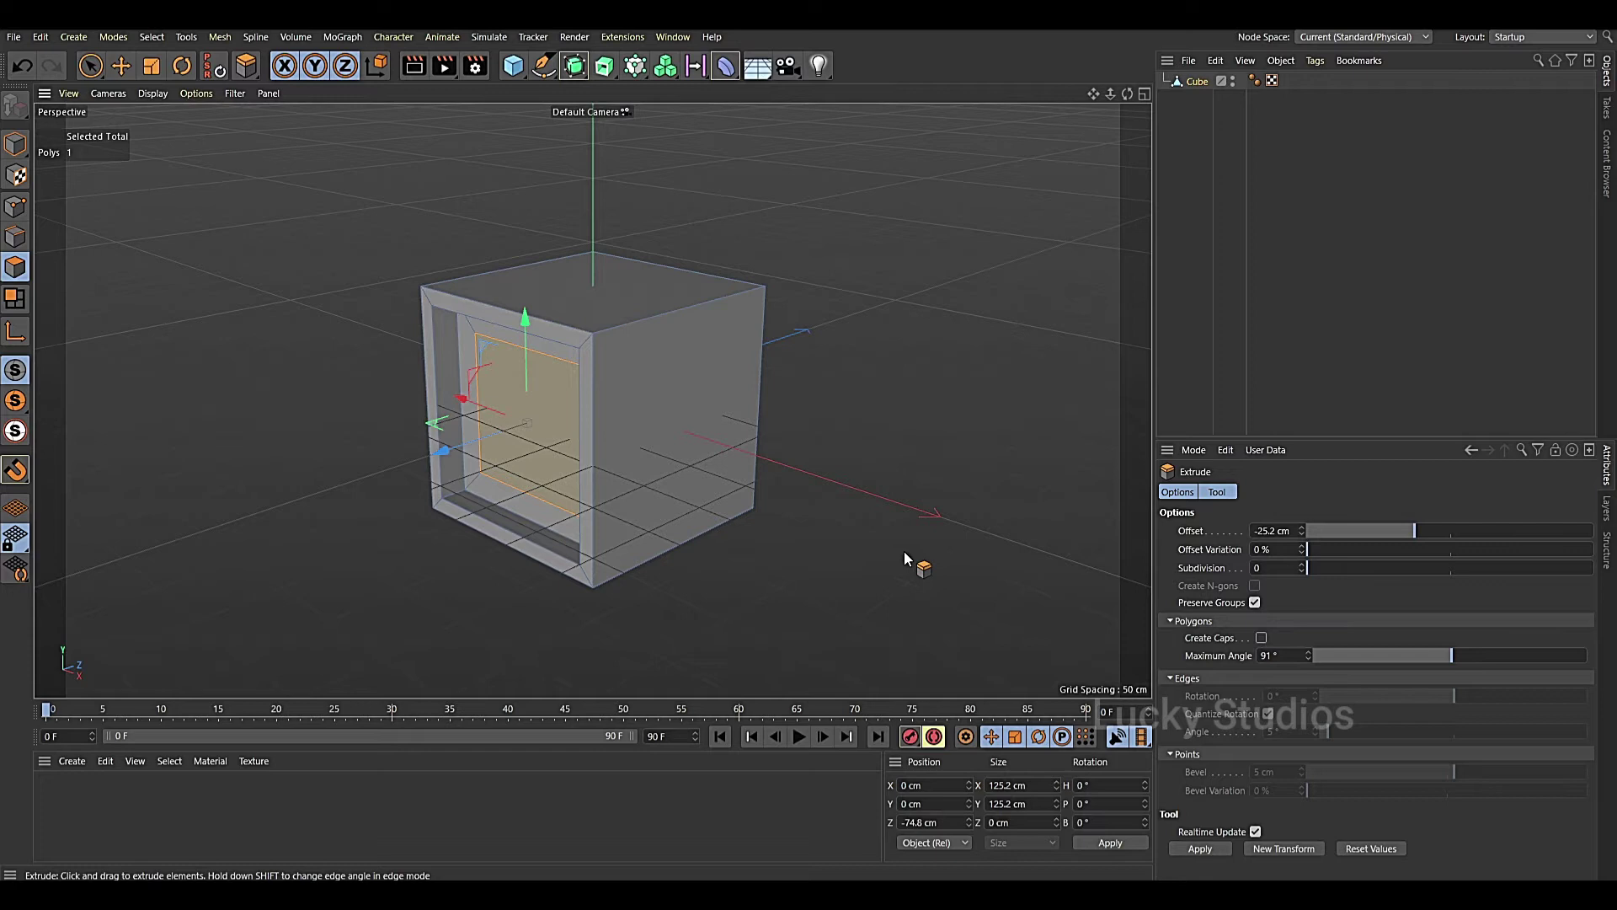
{"action": "left_click_drag", "start_coordinate": [738, 588], "coordinate": [902, 588]}
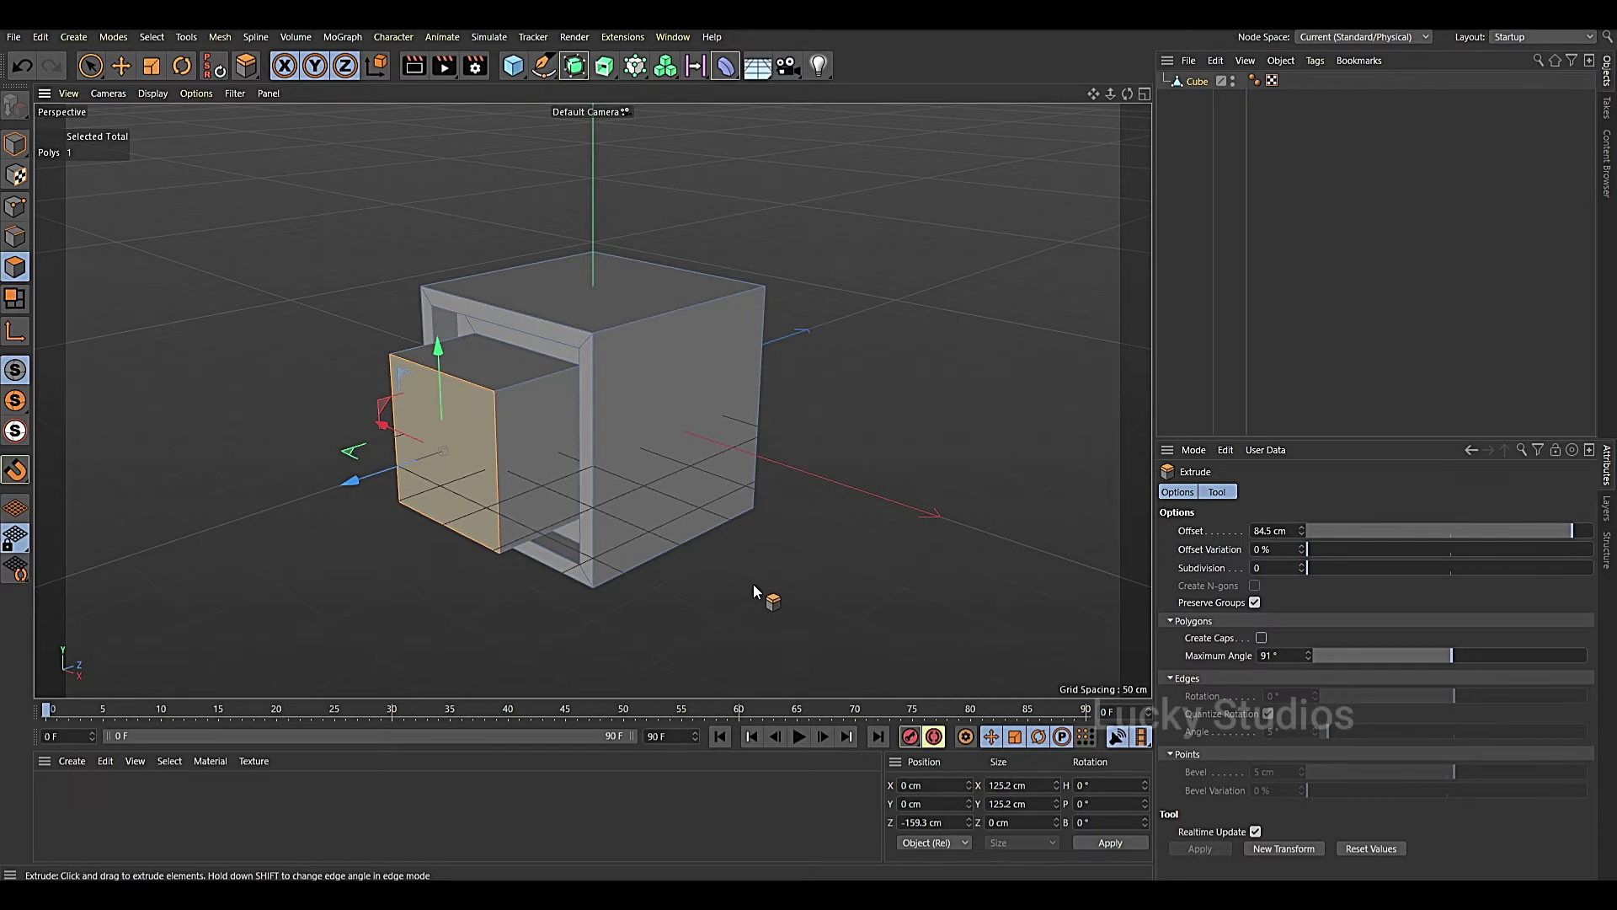
Inset the box's front face, recess it, inset again, and extrude a 17.6 cm block outward
{"action": "key", "text": "i"}
{"action": "left_click_drag", "start_coordinate": [790, 586], "coordinate": [690, 613]}
{"action": "key", "text": "d"}
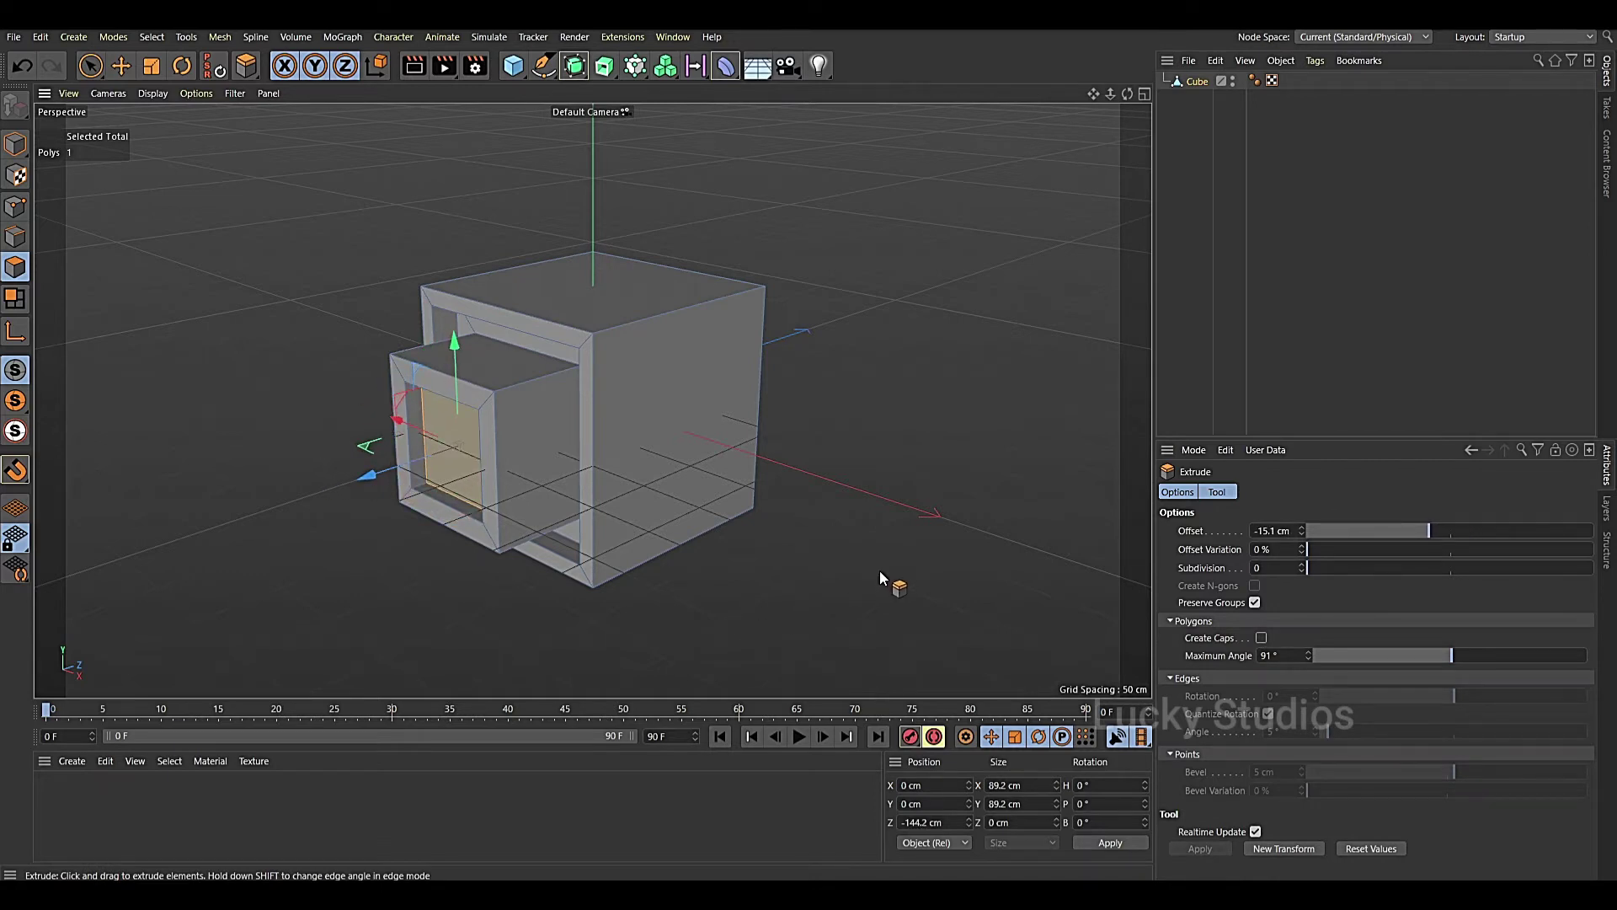
{"action": "key", "text": "i"}
{"action": "left_click_drag", "start_coordinate": [886, 585], "coordinate": [910, 585]}
{"action": "key", "text": "d"}
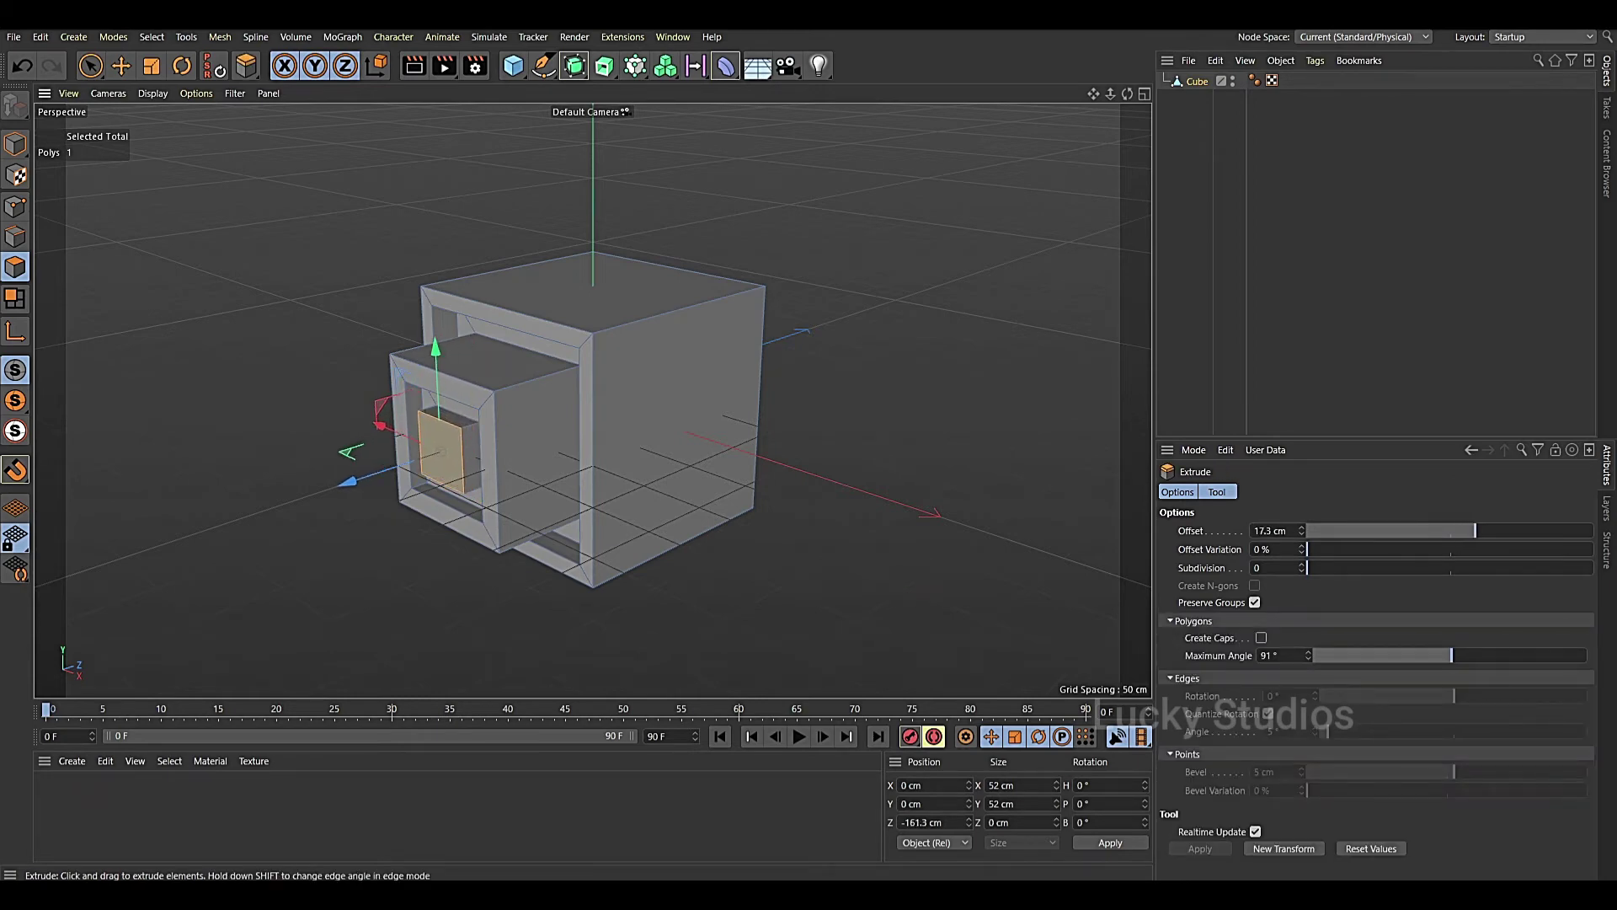
{"action": "scroll", "coordinate": [721, 545], "scroll_direction": "down", "scroll_amount": 3}
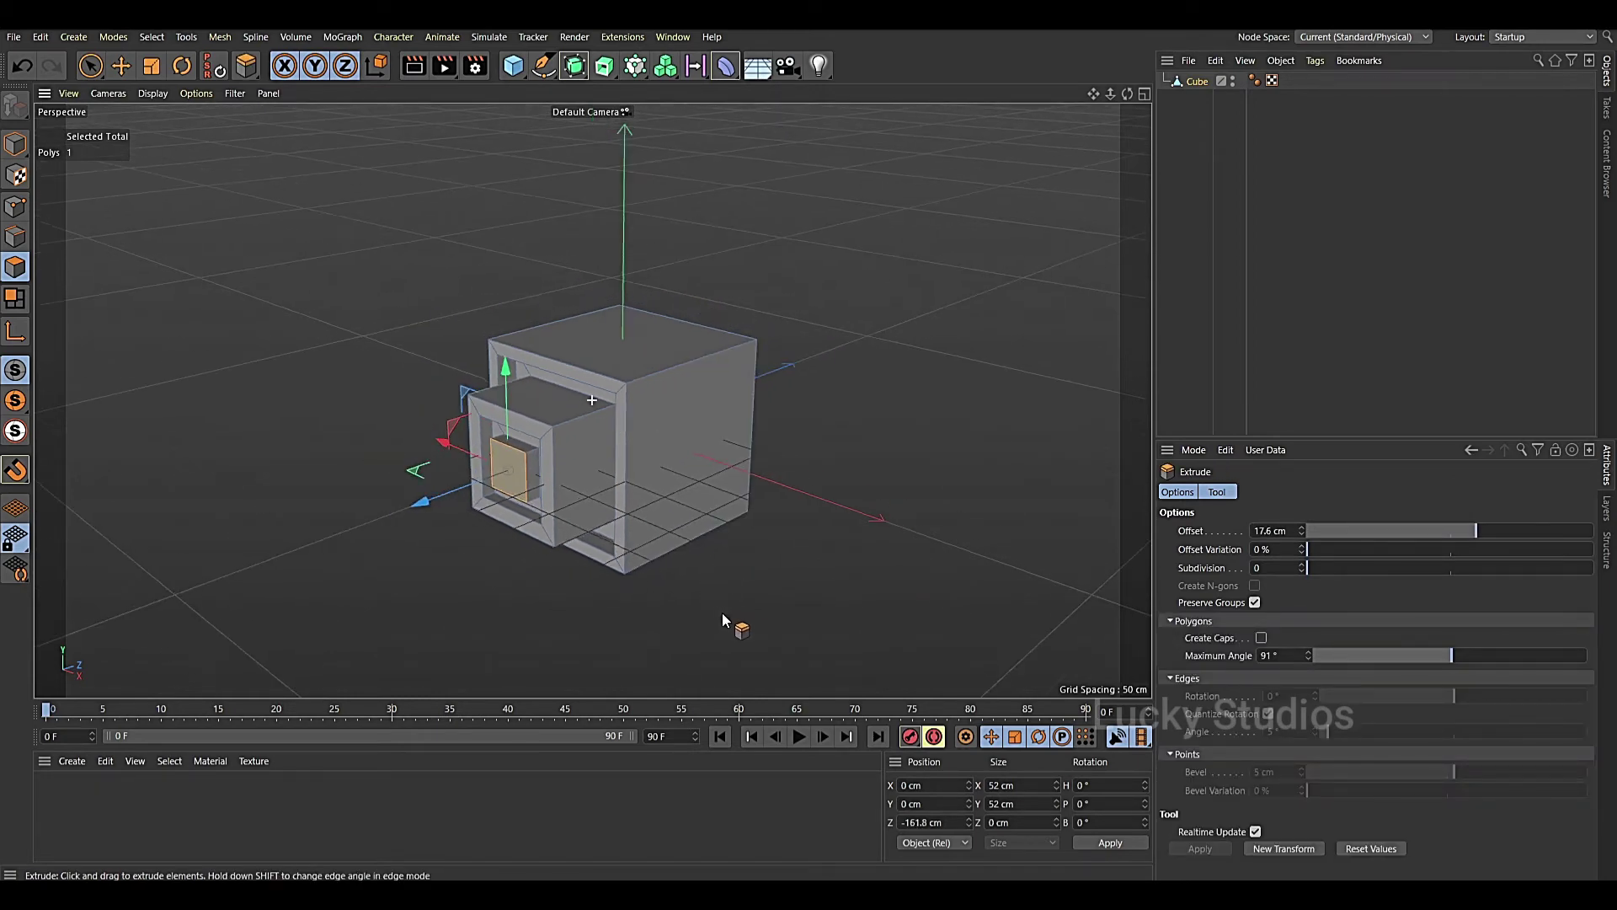
{"action": "left_click_drag", "start_coordinate": [721, 614], "coordinate": [629, 638], "text": "alt"}
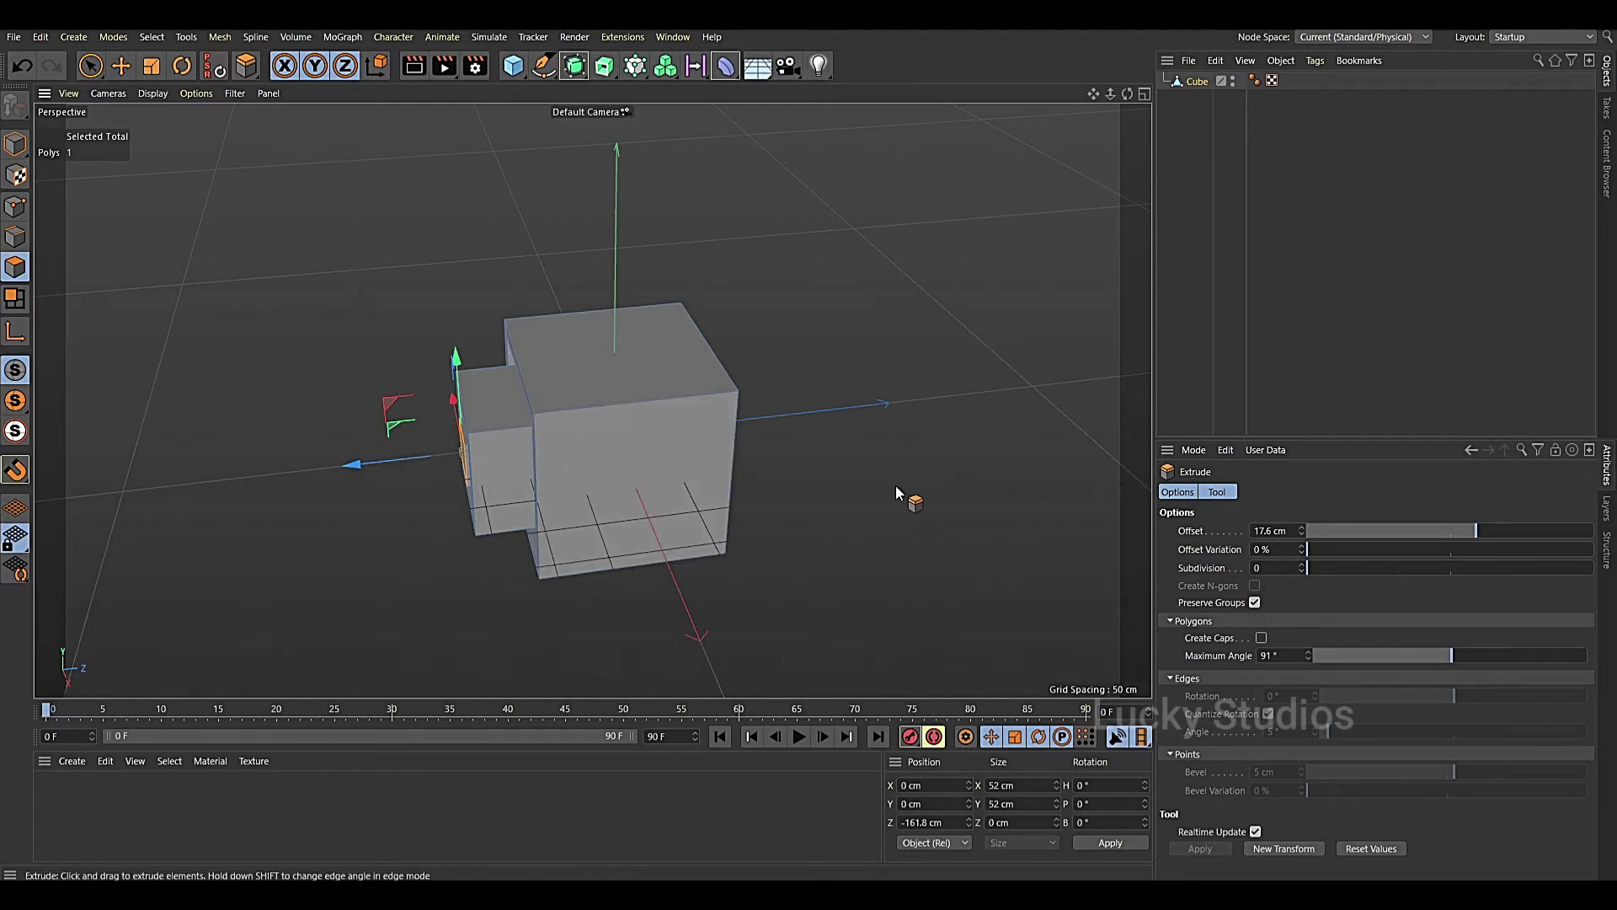
Delete the cube and add a Sphere primitive in its place
{"action": "left_click", "coordinate": [1190, 85]}
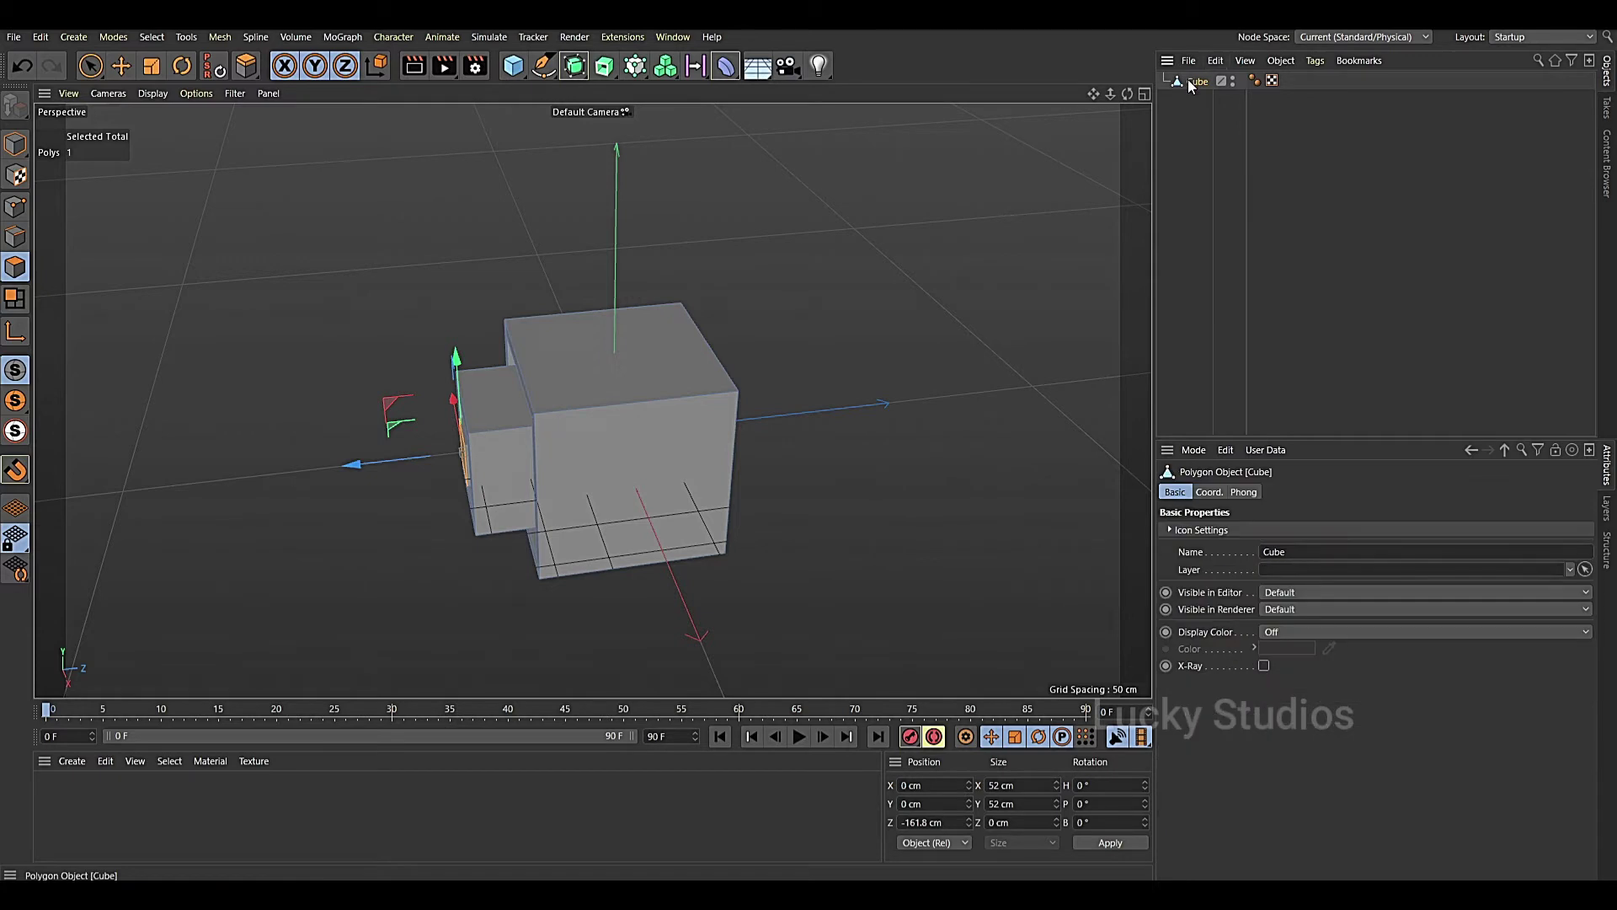
{"action": "key", "text": "Delete"}
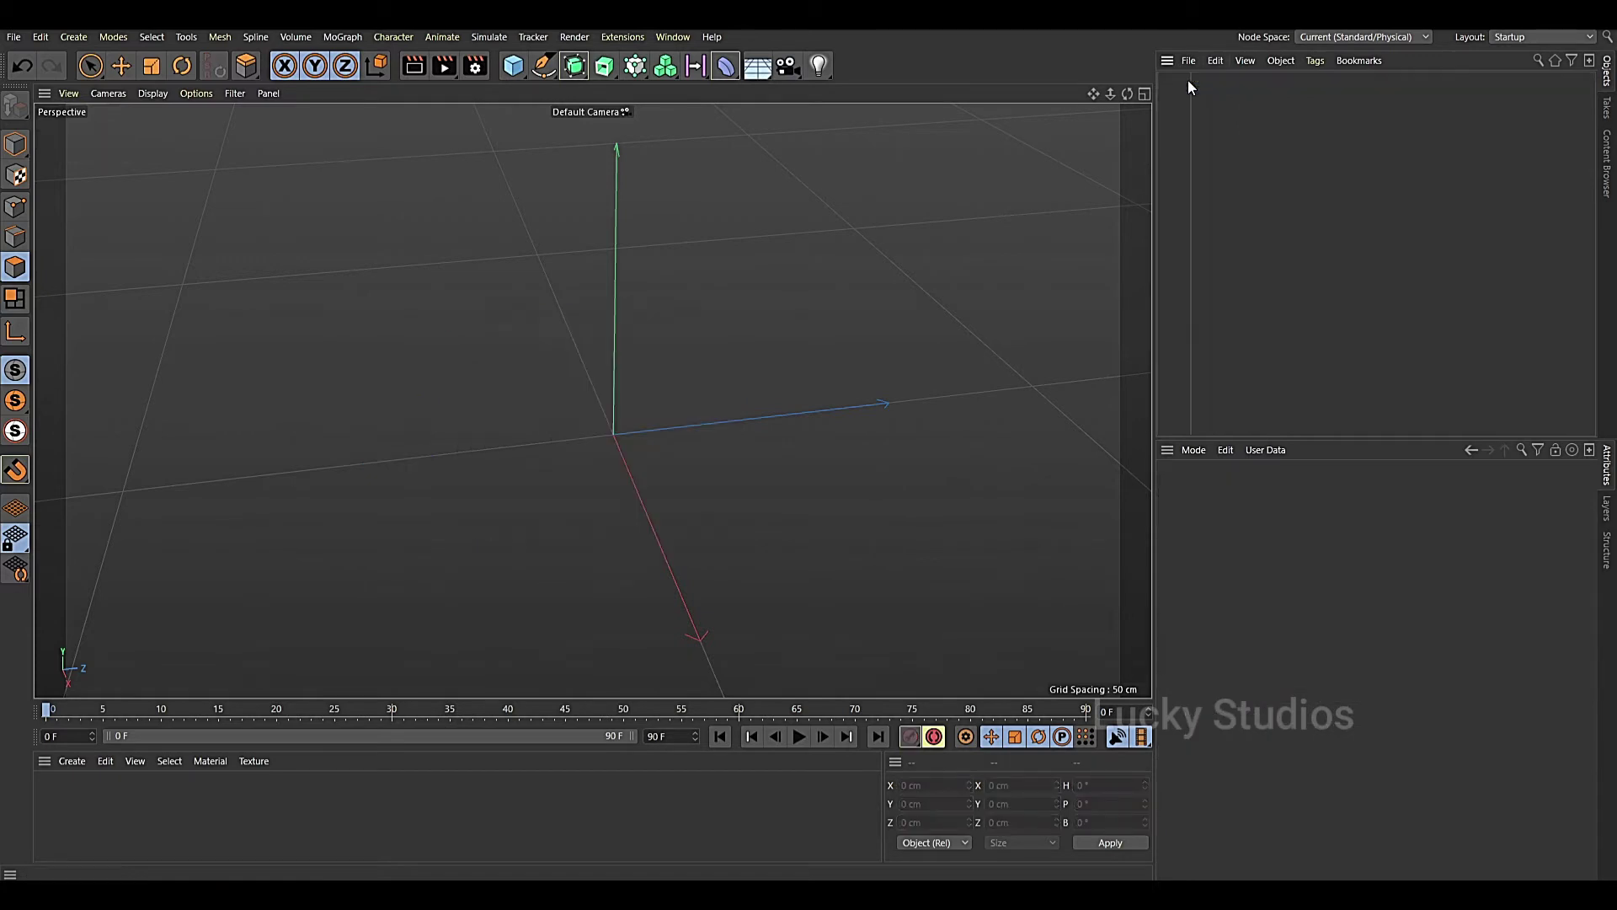
{"action": "left_click", "coordinate": [508, 69]}
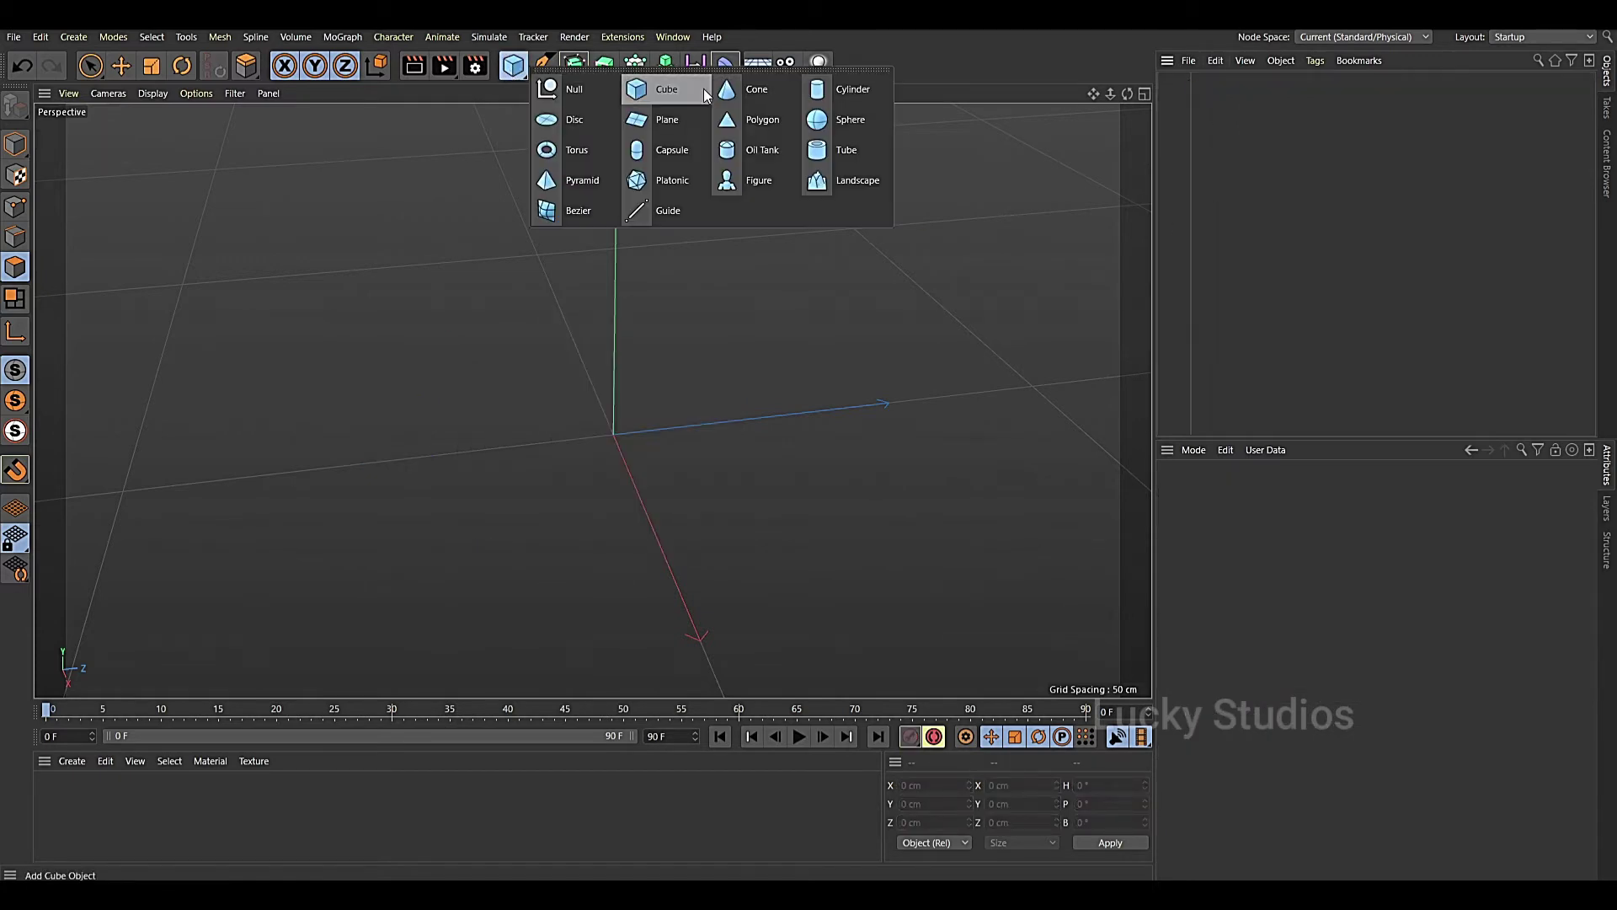
{"action": "left_click", "coordinate": [847, 121]}
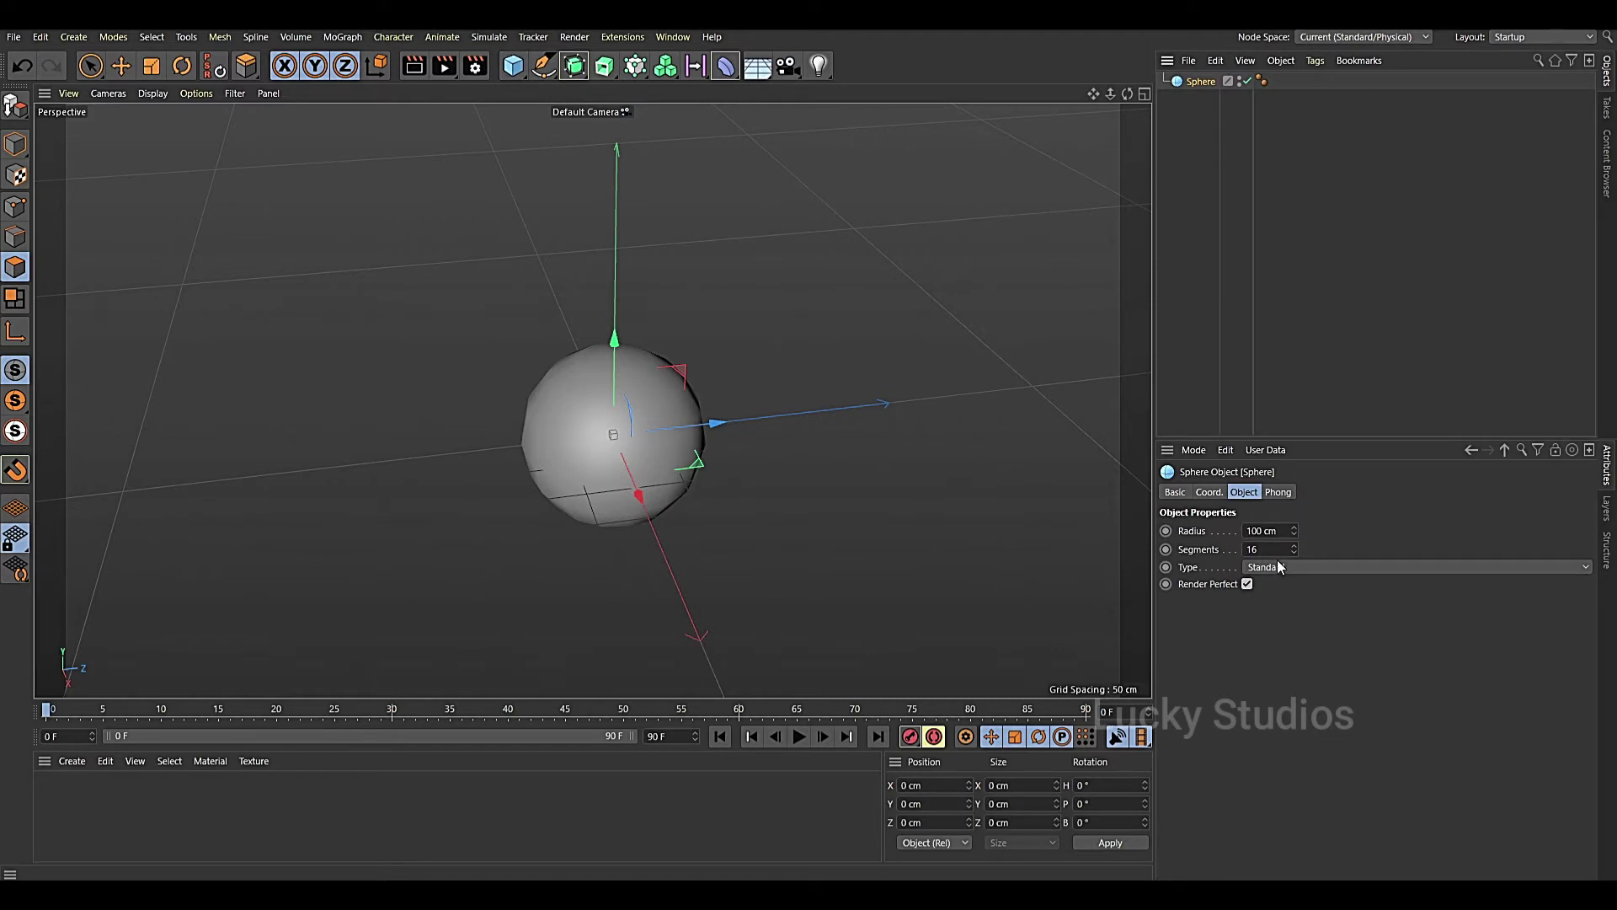
Set the sphere's Segments to 32 and make it an editable polygon object
{"action": "left_click", "coordinate": [1271, 550]}
{"action": "type", "text": "32"}
{"action": "key", "text": "Return"}
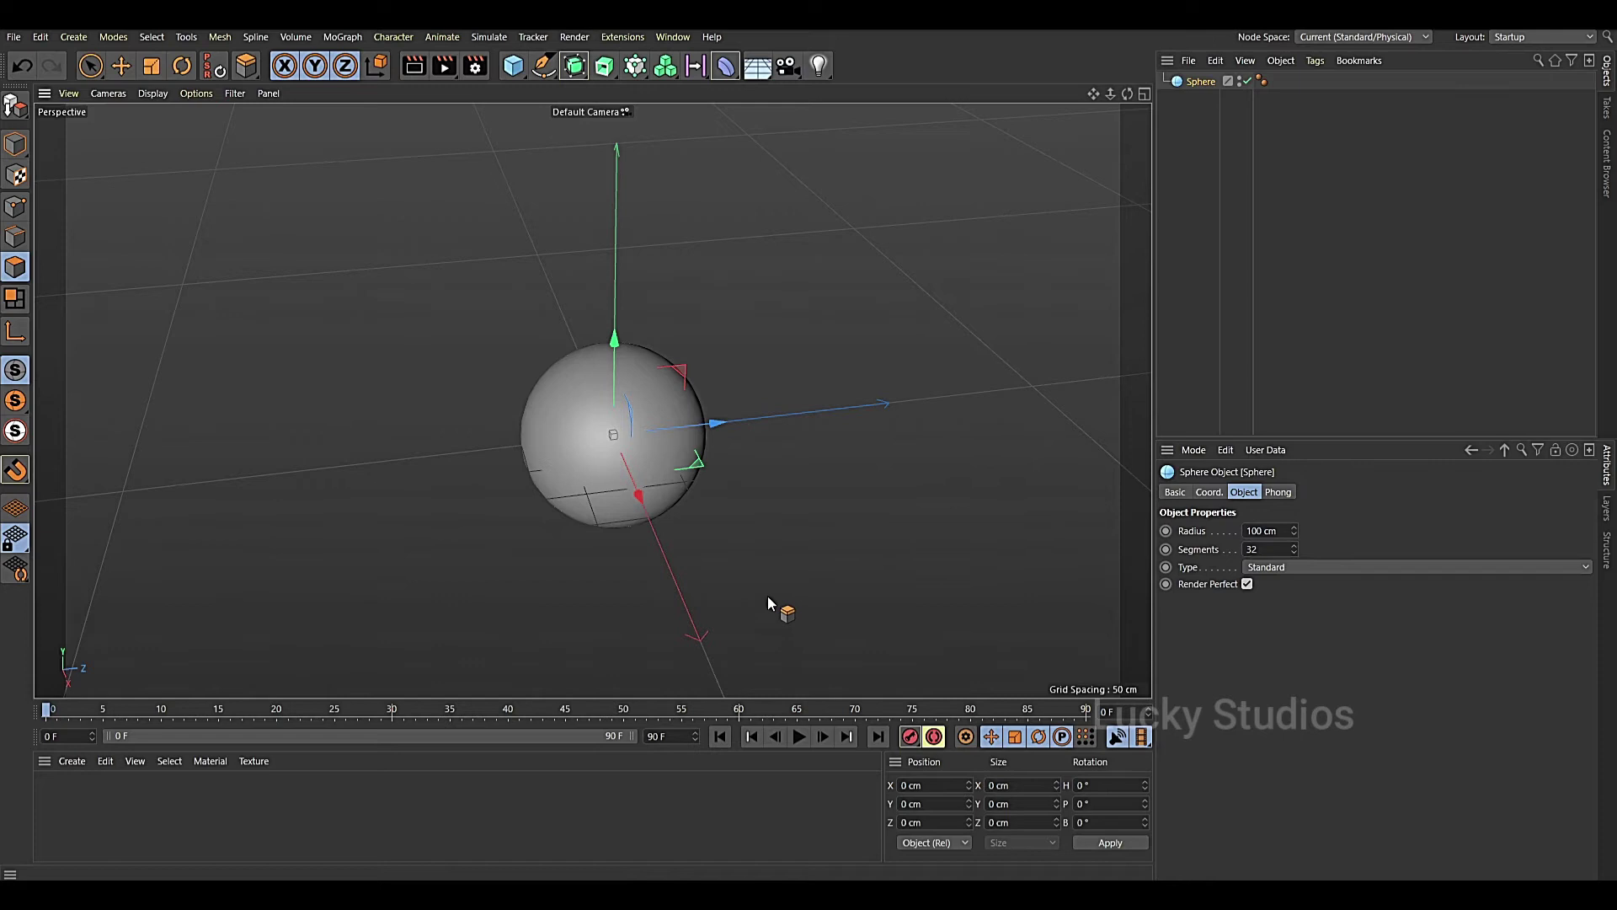
{"action": "left_click_drag", "start_coordinate": [769, 603], "coordinate": [790, 553], "text": "alt"}
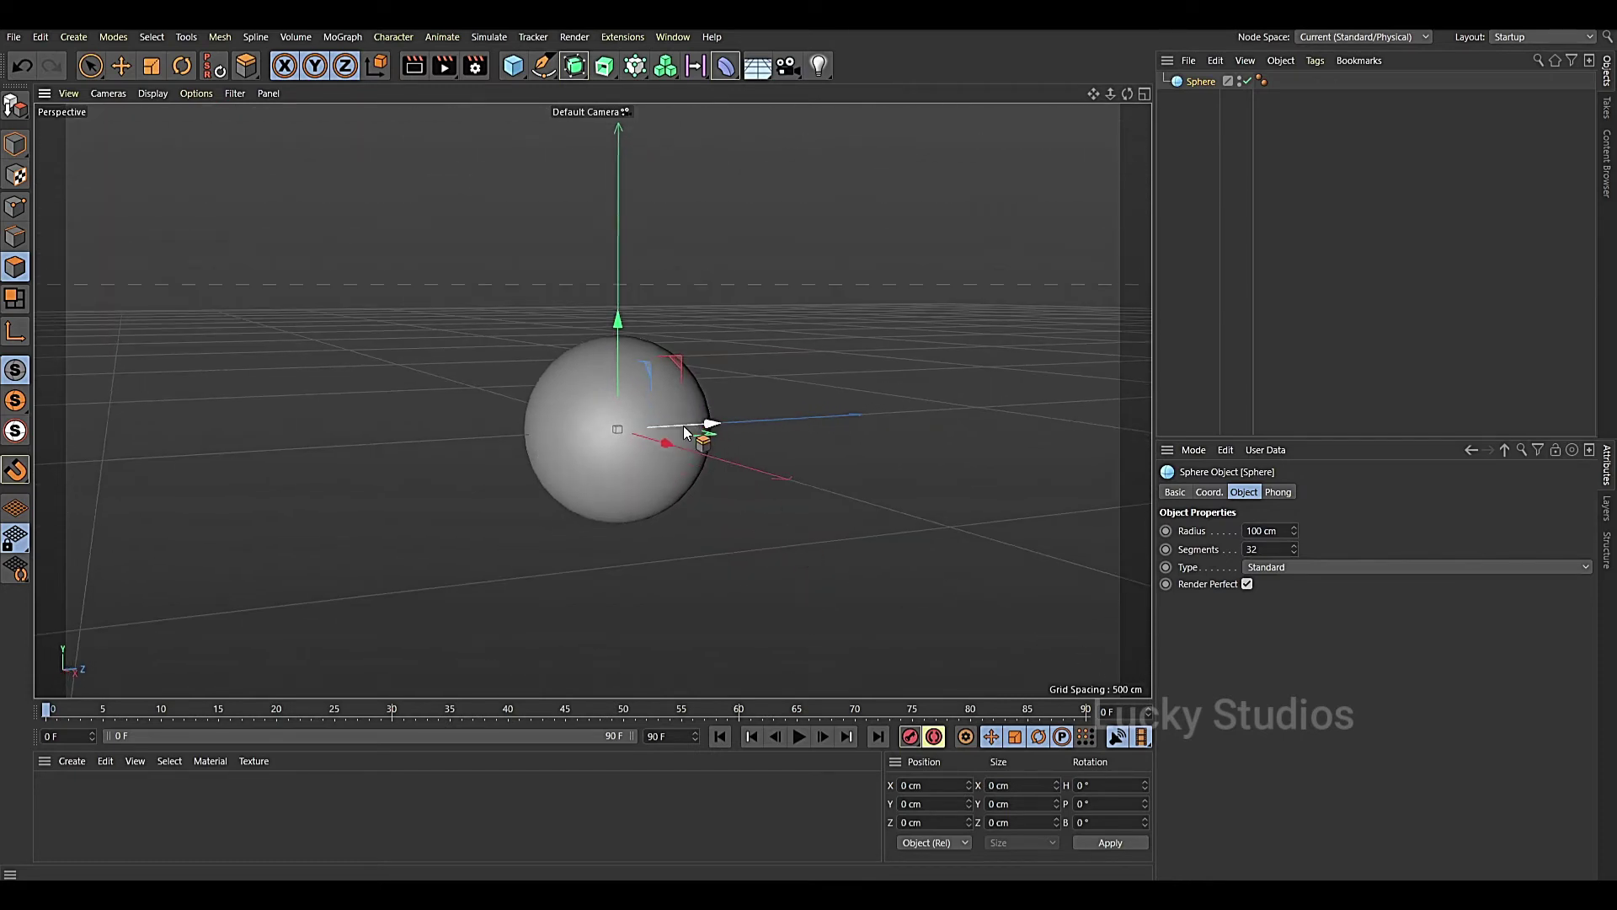
{"action": "left_click", "coordinate": [17, 108]}
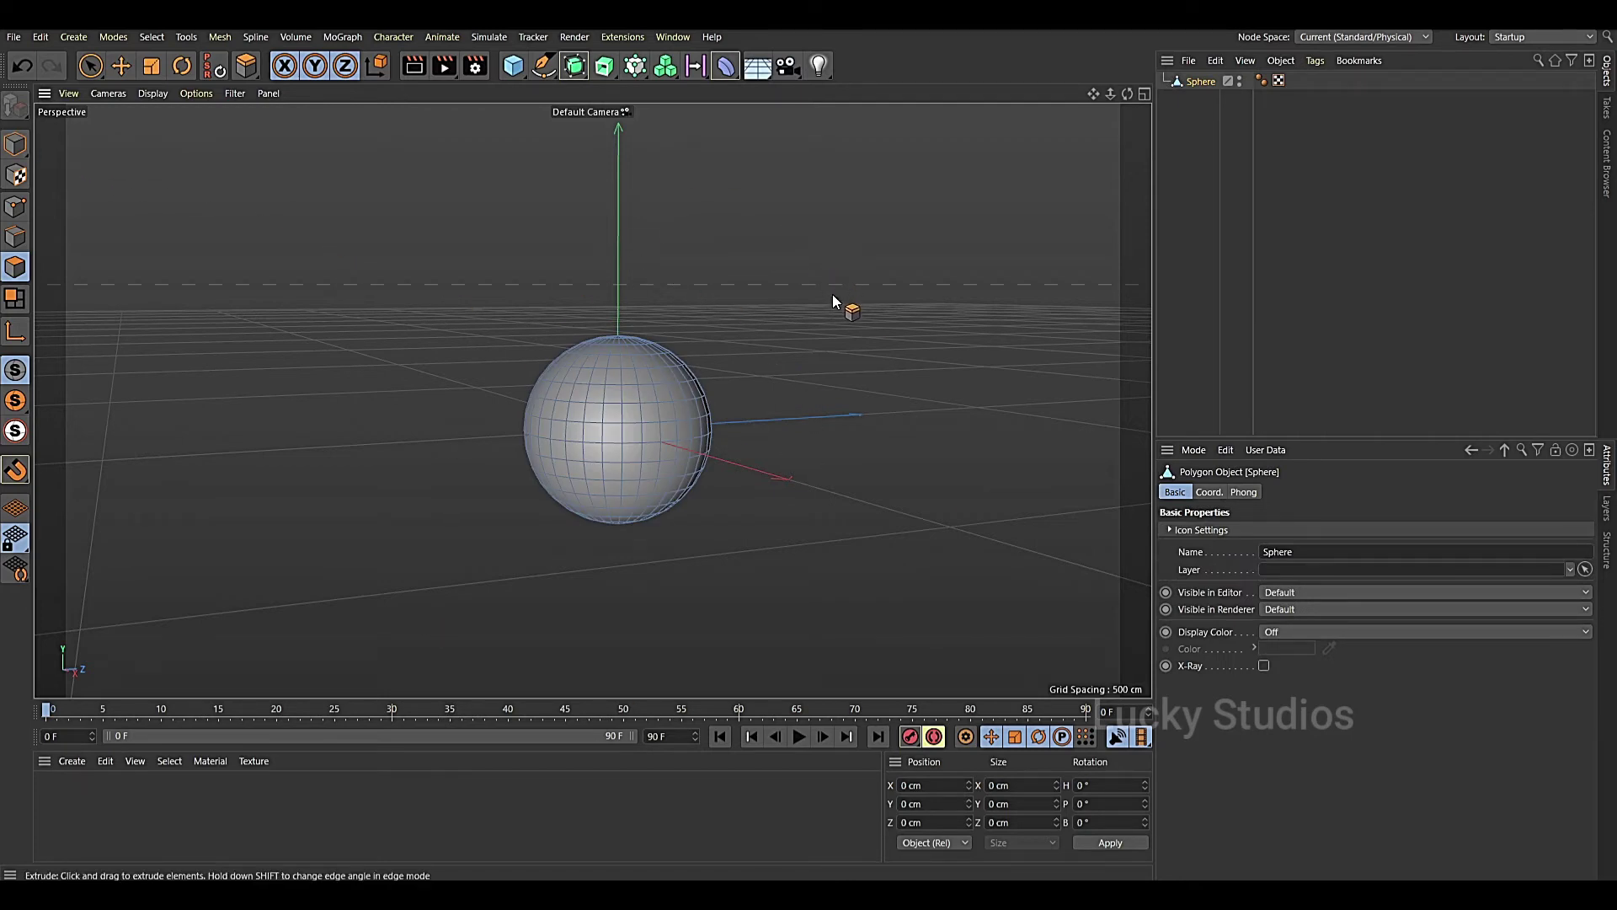
Extrude all 512 sphere faces separately to 95.9 cm with Preserve Groups off
{"action": "key", "text": "ctrl+a"}
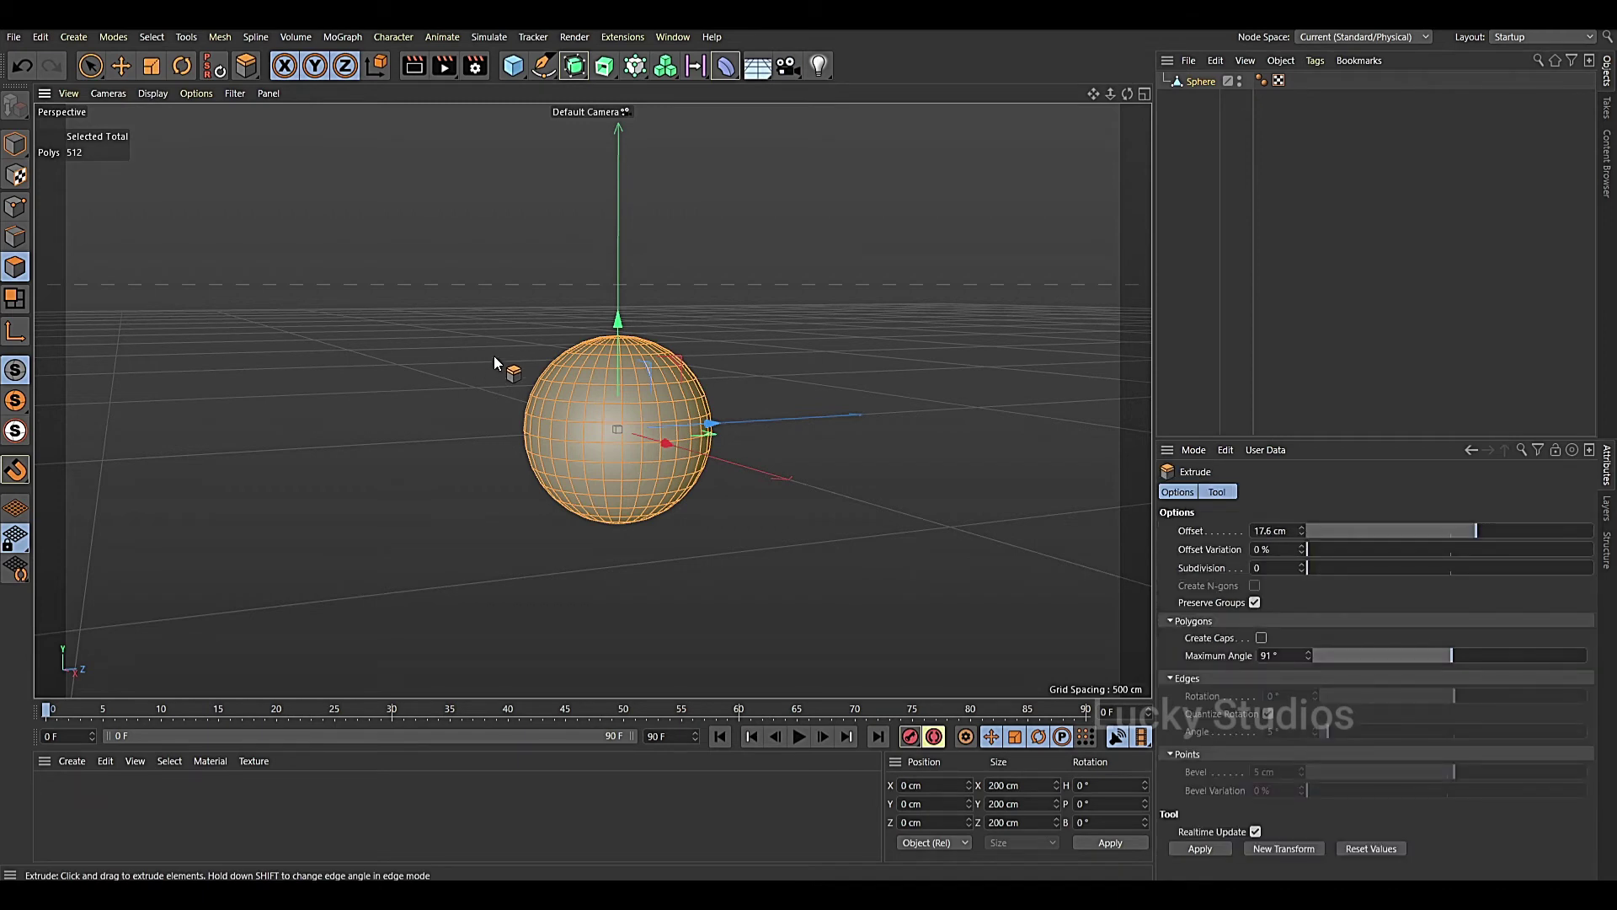
{"action": "left_click_drag", "start_coordinate": [617, 429], "coordinate": [768, 430]}
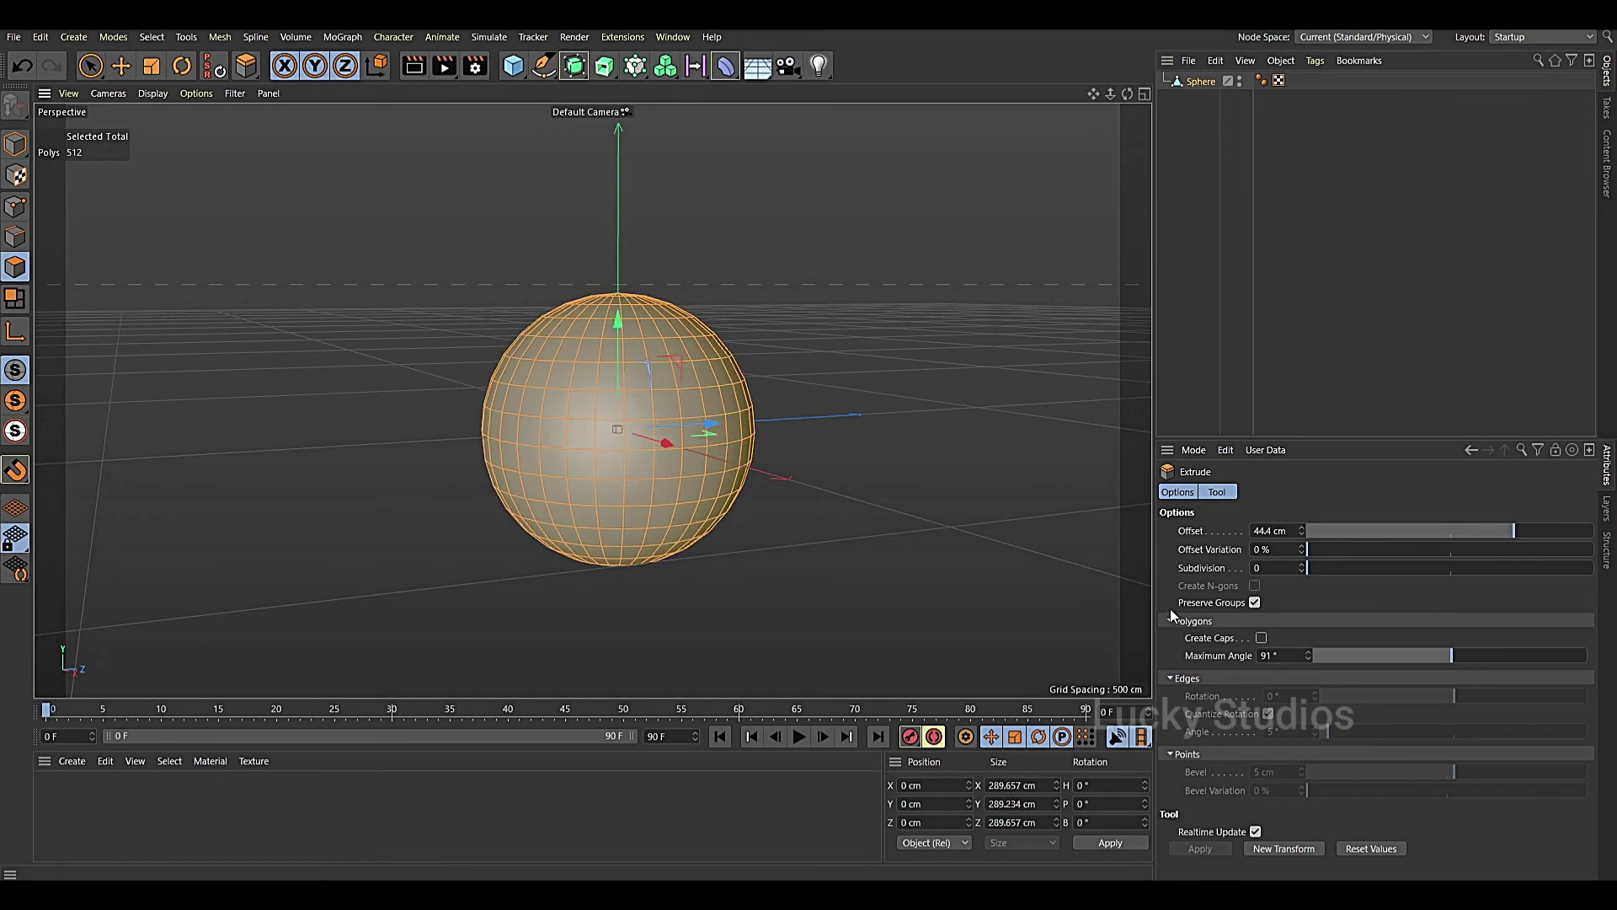
{"action": "mouse_move", "coordinate": [529, 247]}
{"action": "left_mouse_down"}
{"action": "mouse_move", "coordinate": [621, 247]}
{"action": "mouse_move", "coordinate": [472, 247]}
{"action": "mouse_move", "coordinate": [563, 247]}
{"action": "mouse_move", "coordinate": [526, 247]}
{"action": "mouse_move", "coordinate": [543, 253]}
{"action": "left_mouse_up"}
{"action": "left_click", "coordinate": [1255, 603]}
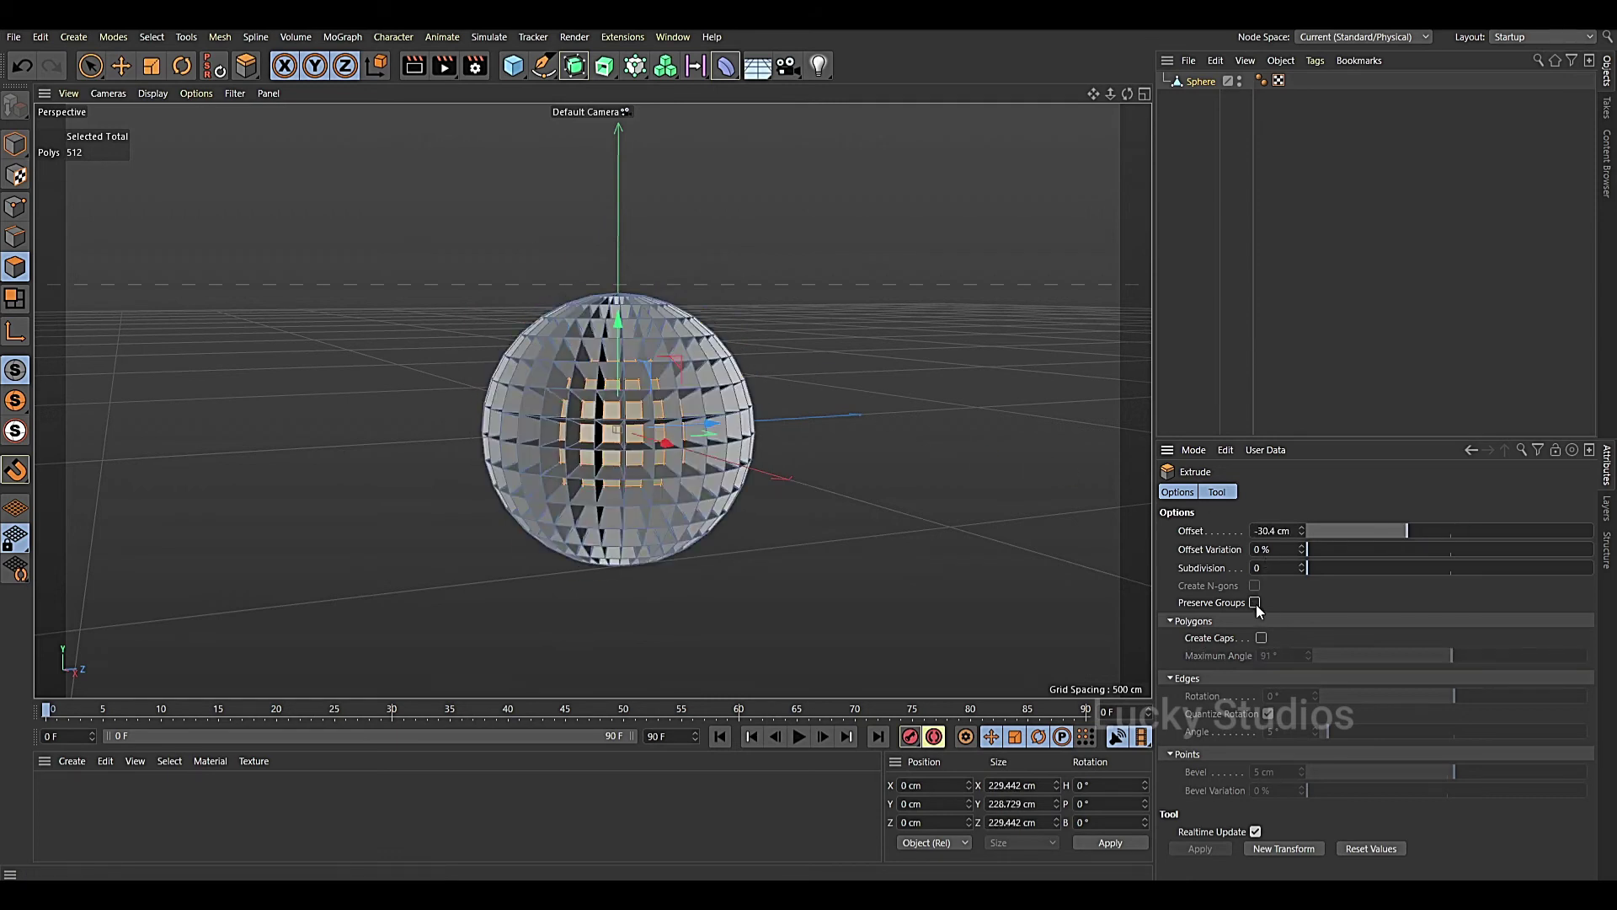
{"action": "left_click_drag", "start_coordinate": [600, 266], "coordinate": [800, 266]}
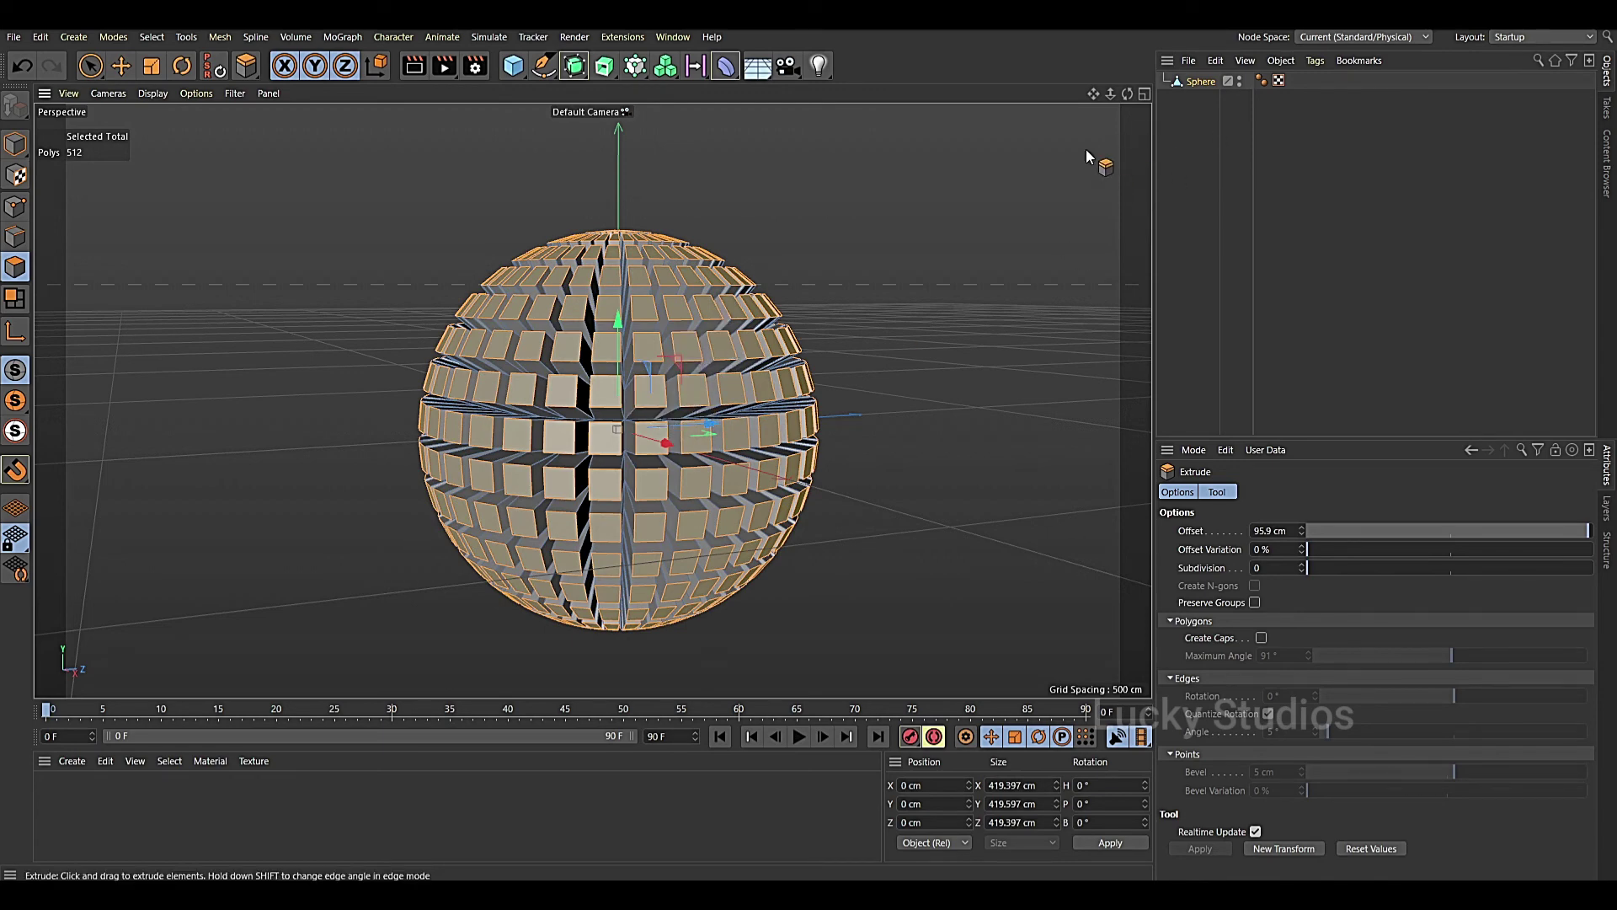
Undo the extrusion, delete the tiled sphere, and add a new Sphere
{"action": "key", "text": "ctrl+z"}
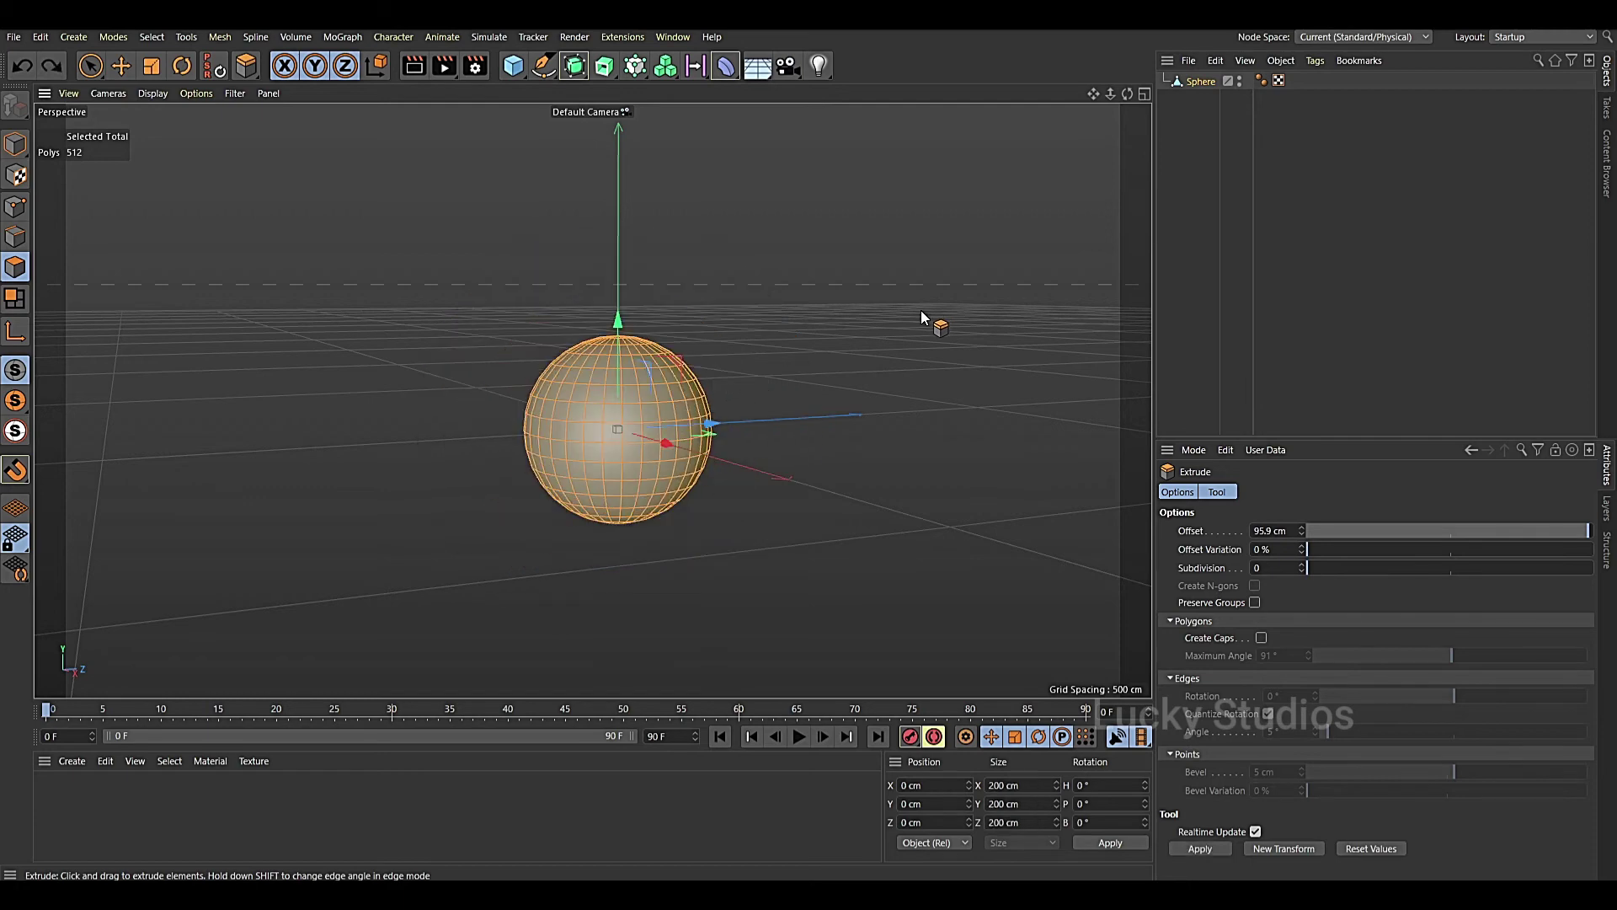
{"action": "left_click", "coordinate": [1200, 81]}
{"action": "key", "text": "Delete"}
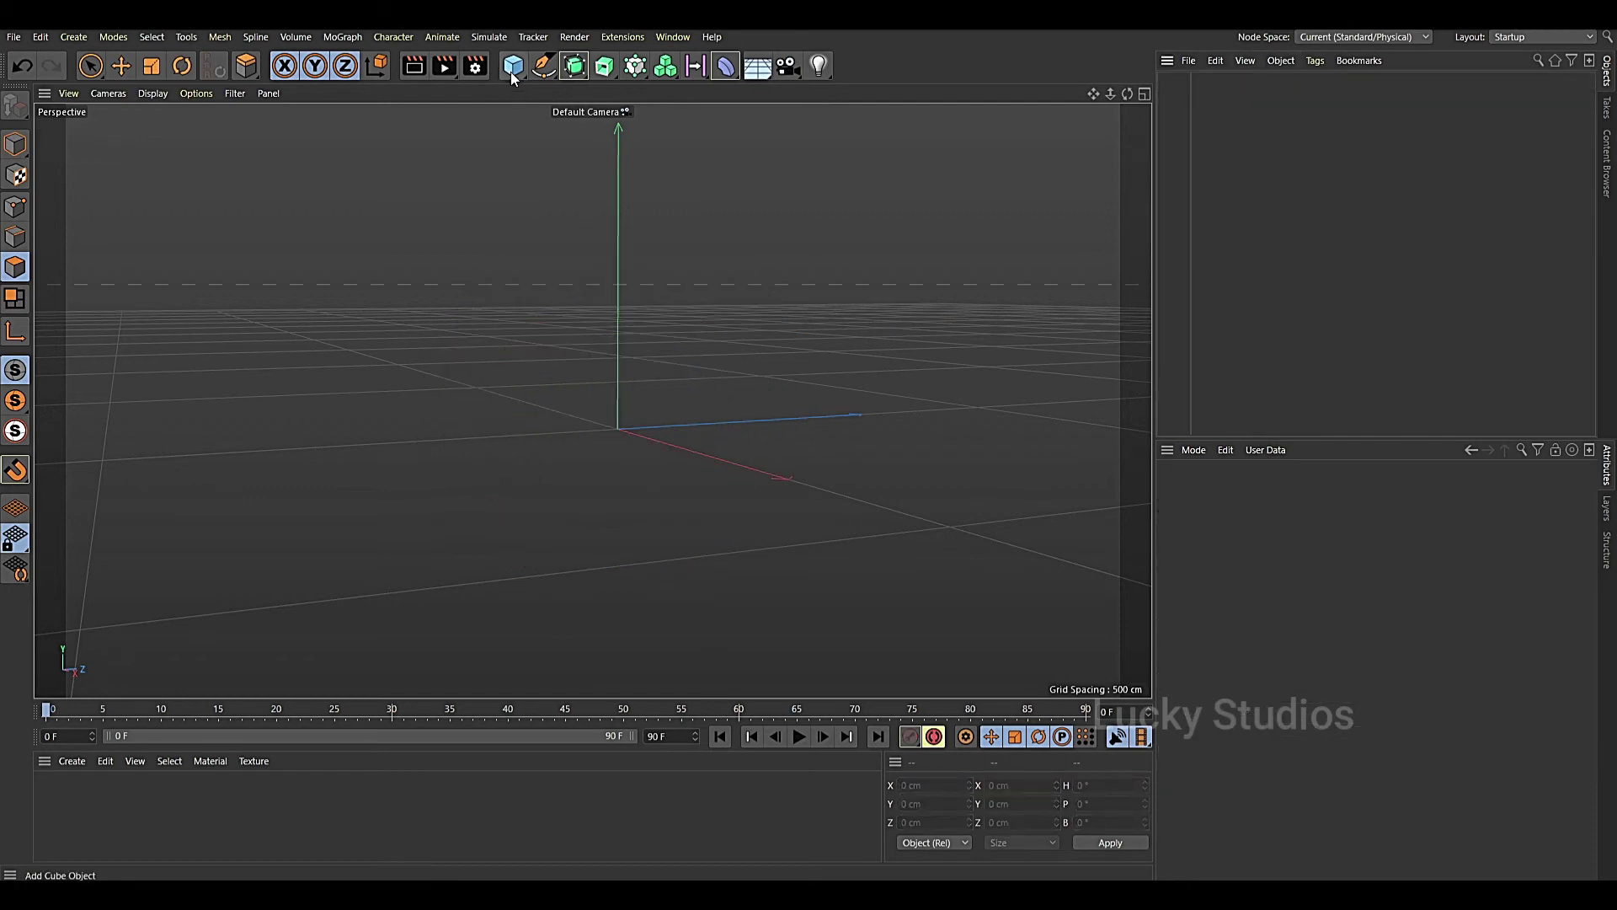
{"action": "left_click", "coordinate": [512, 68]}
{"action": "left_click", "coordinate": [876, 89]}
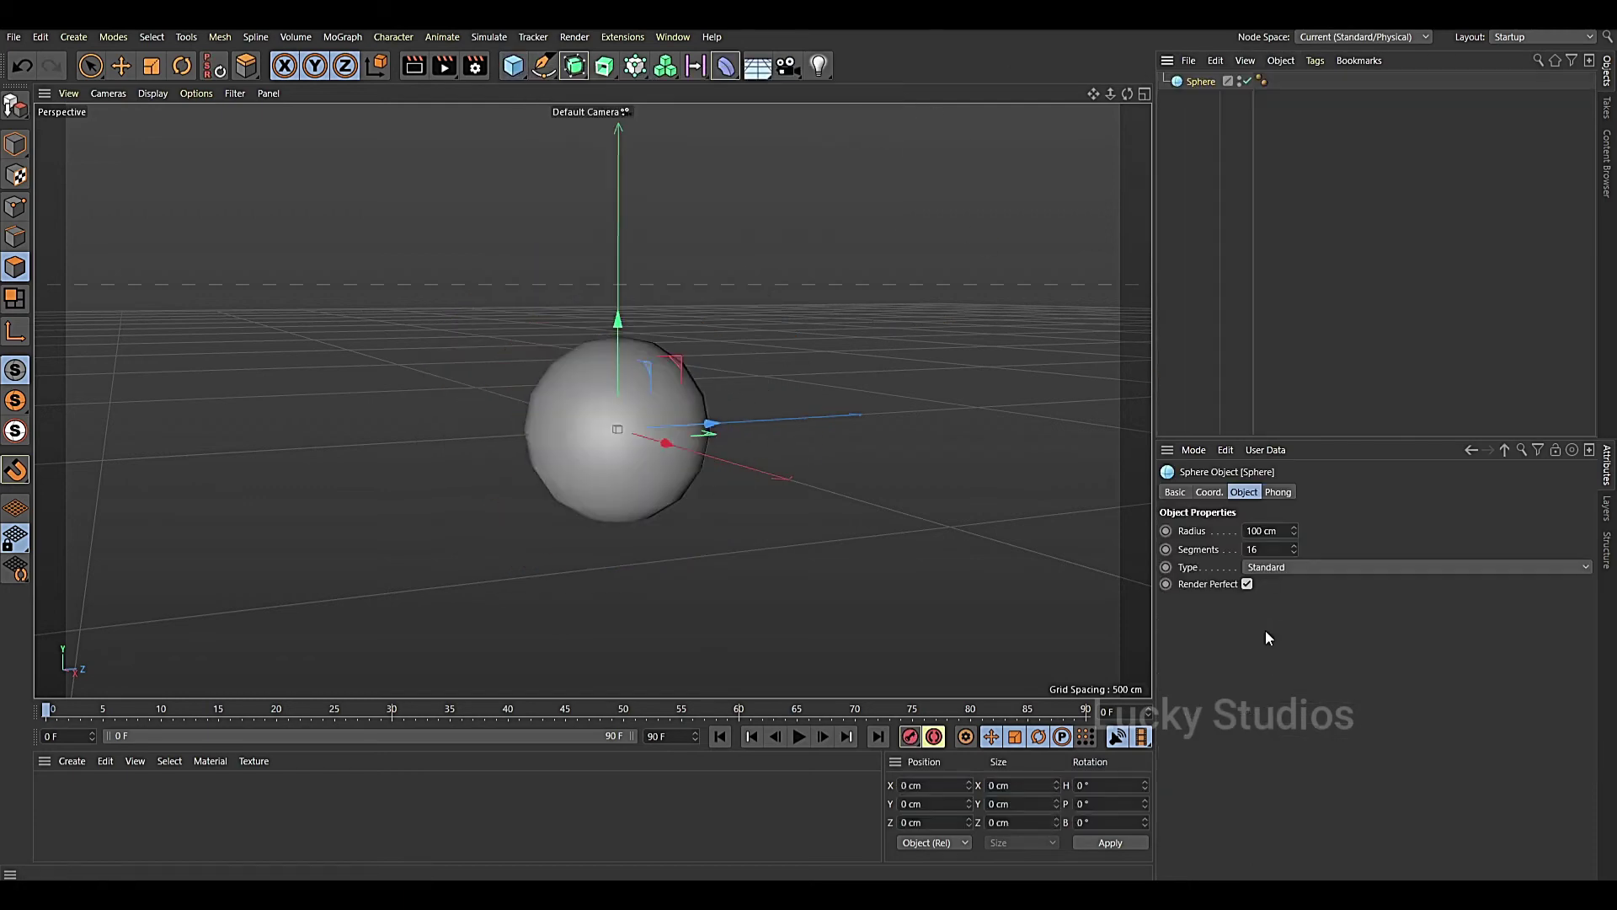
Set the new sphere's Segments to 150 and make it editable
{"action": "double_click", "coordinate": [1263, 549]}
{"action": "type", "text": "150"}
{"action": "key", "text": "Return"}
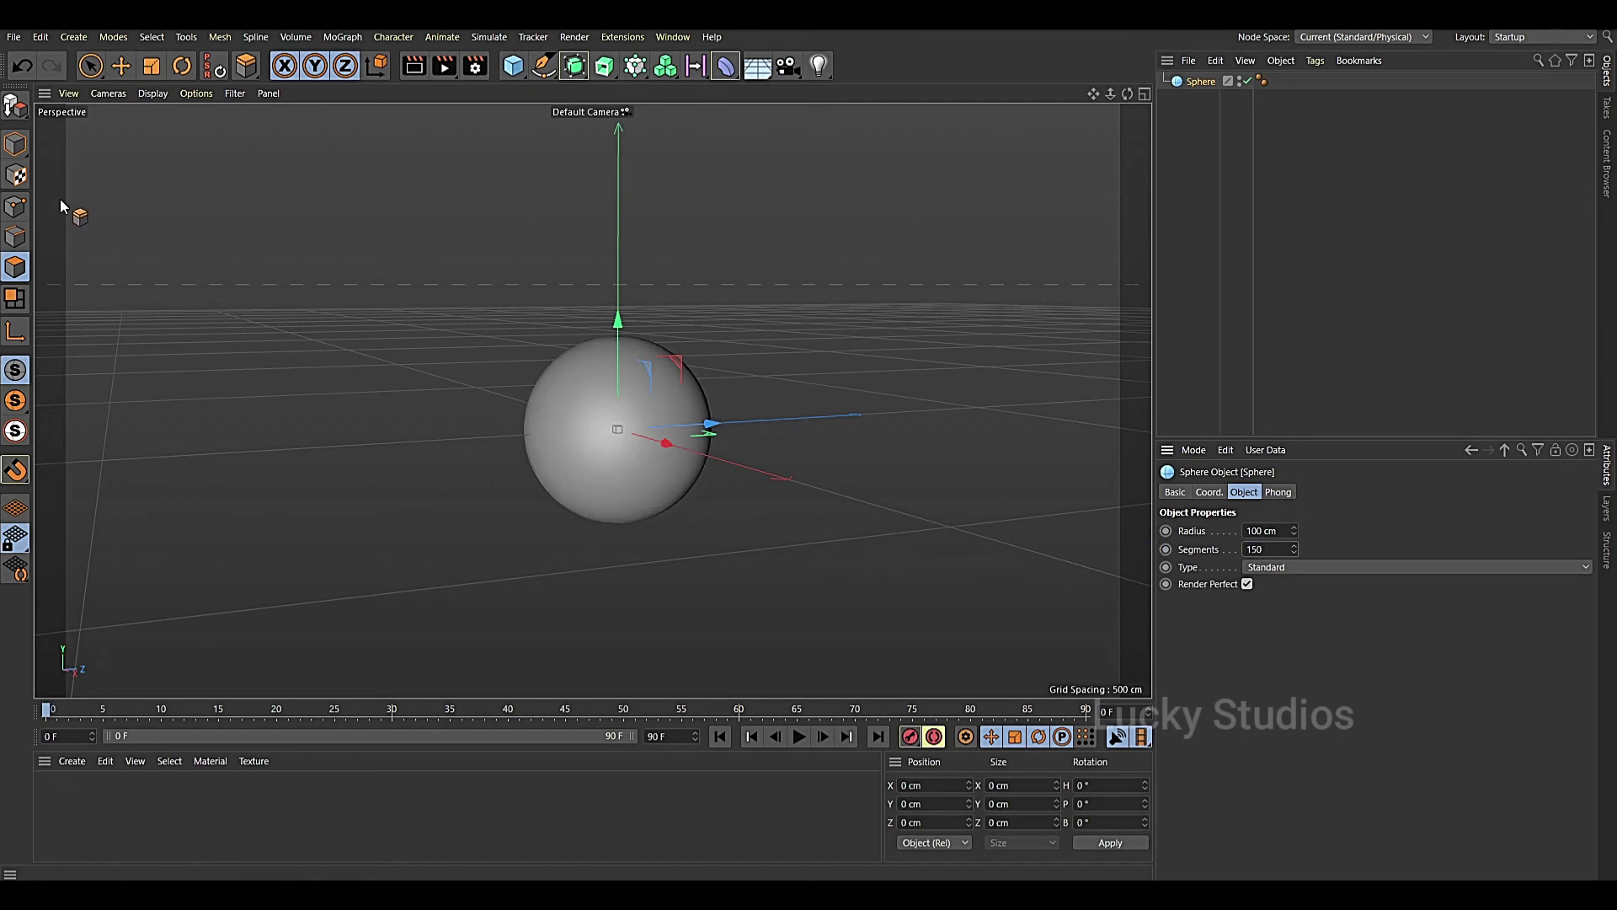
{"action": "left_click", "coordinate": [15, 106]}
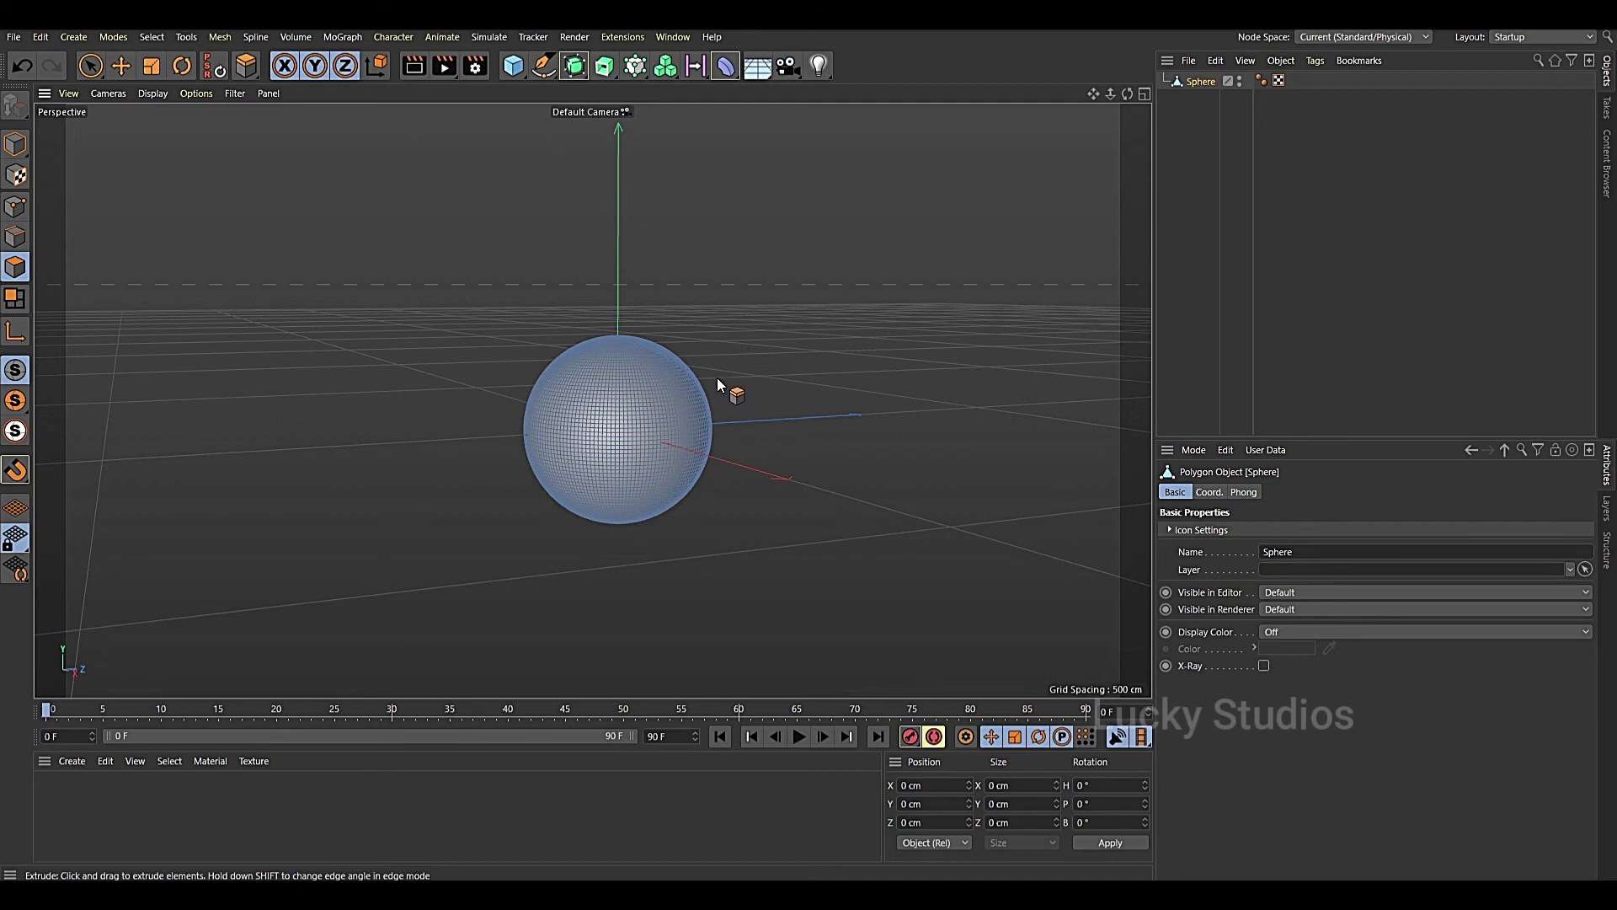
Extrude the 150-segment sphere's faces about 24 cm outward into small separate tiles
{"action": "key", "text": "d"}
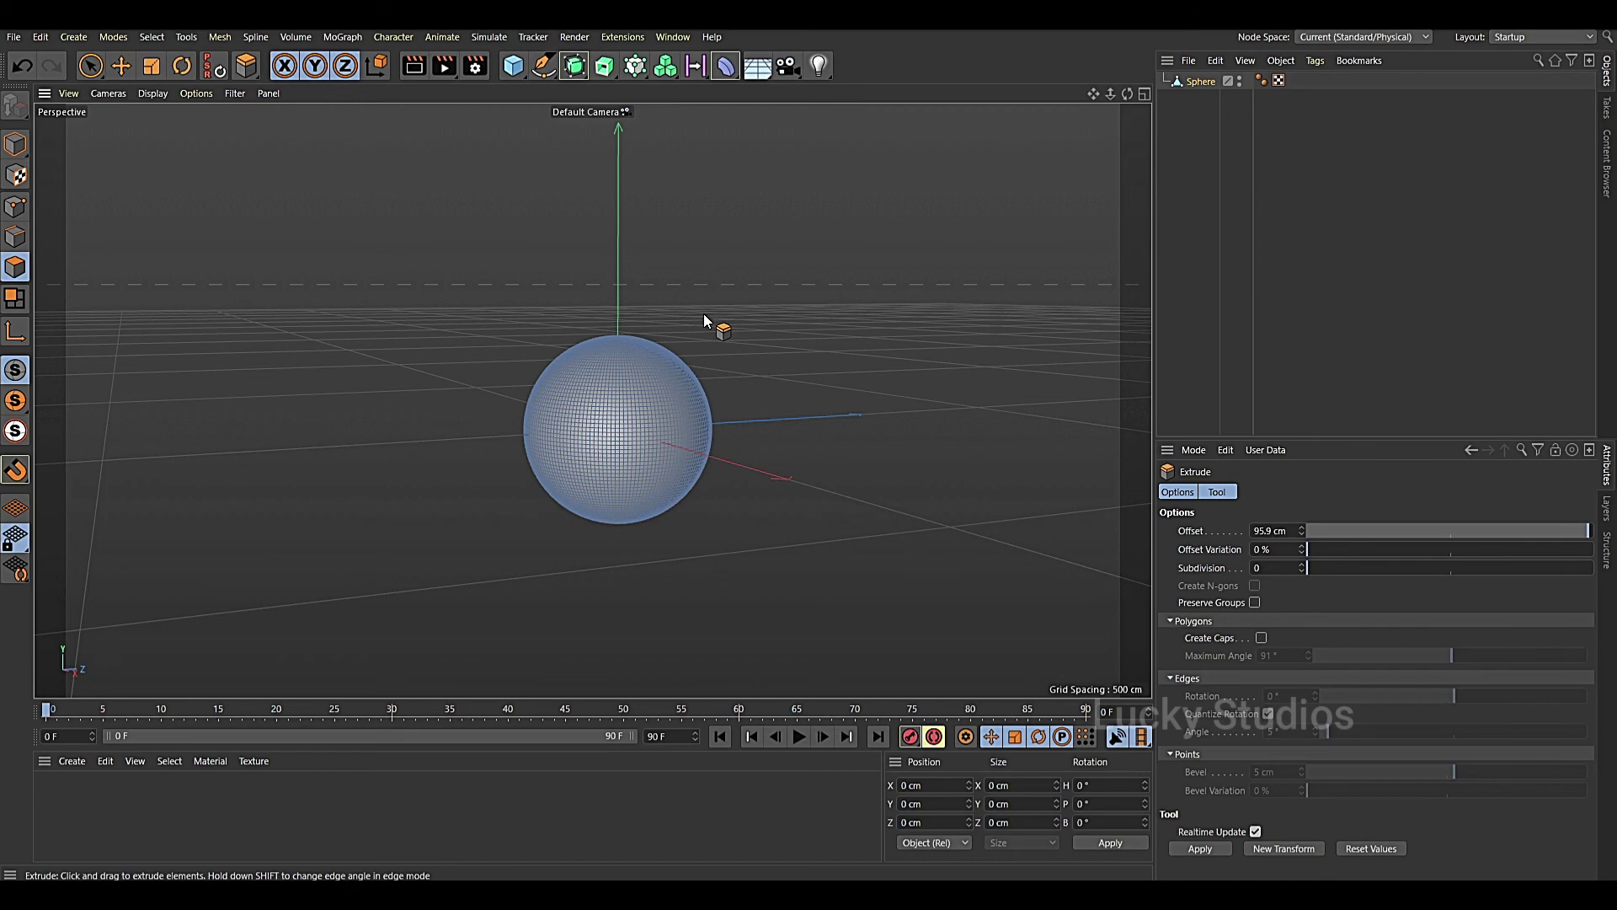
{"action": "left_click_drag", "start_coordinate": [704, 321], "coordinate": [741, 321]}
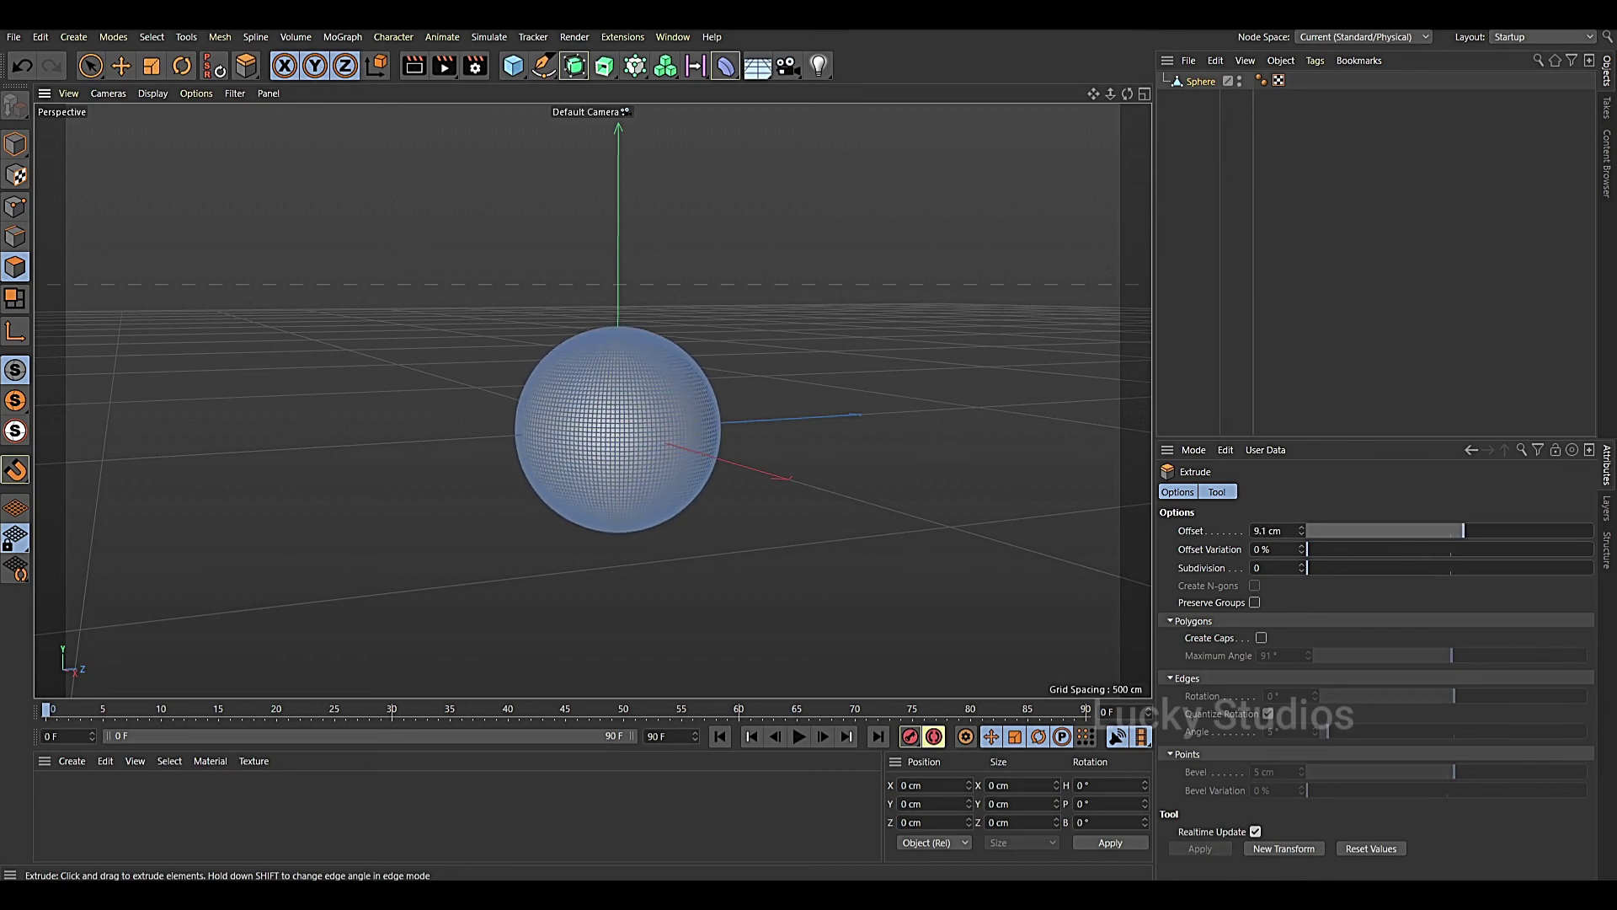
{"action": "key", "text": "ctrl+z"}
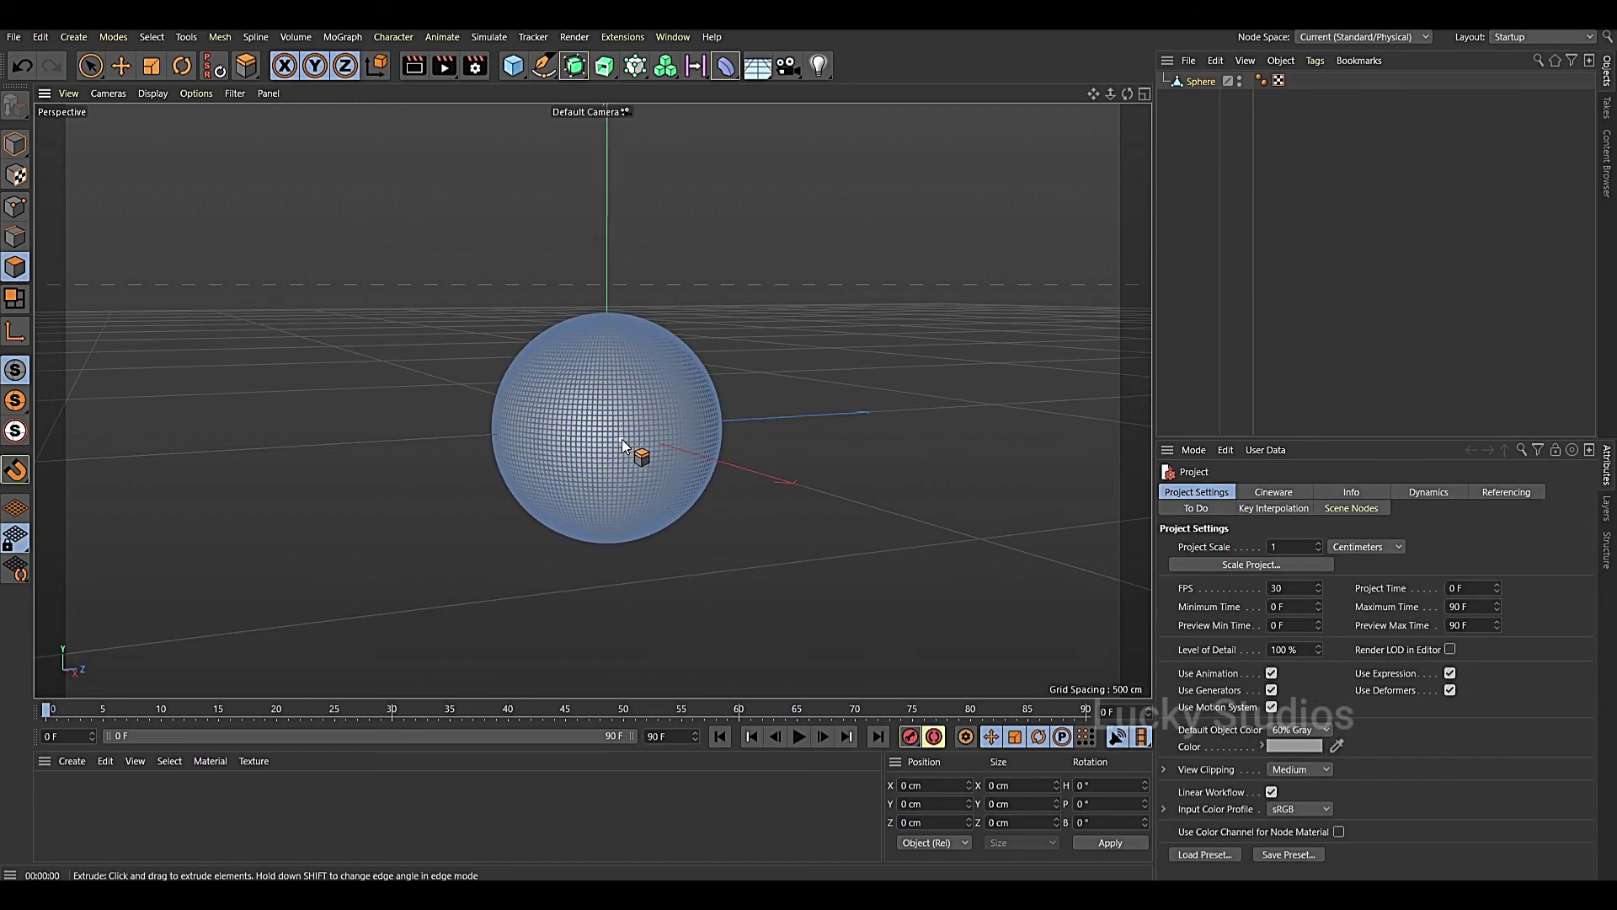